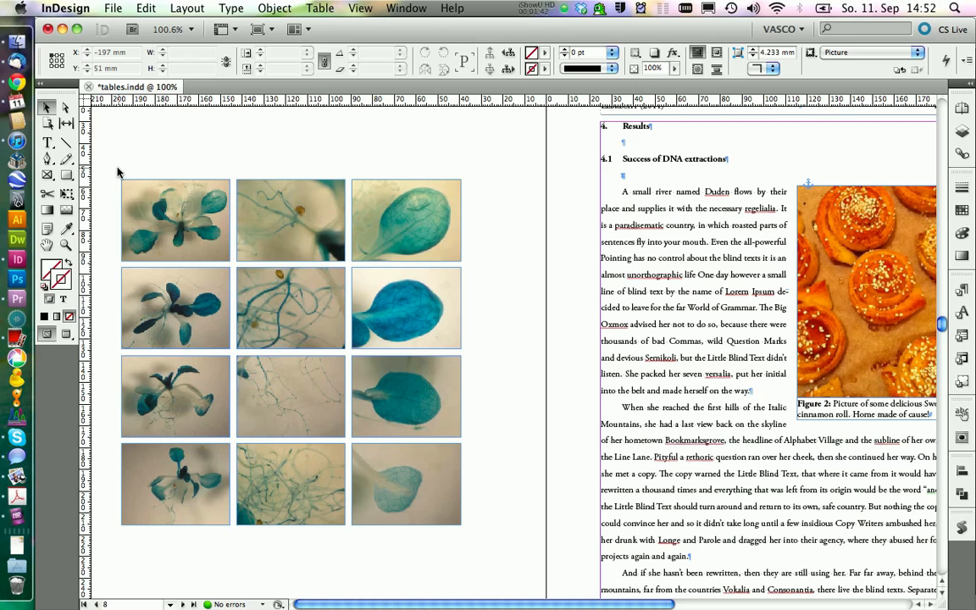
{"action": "left_click", "coordinate": [359, 8]}
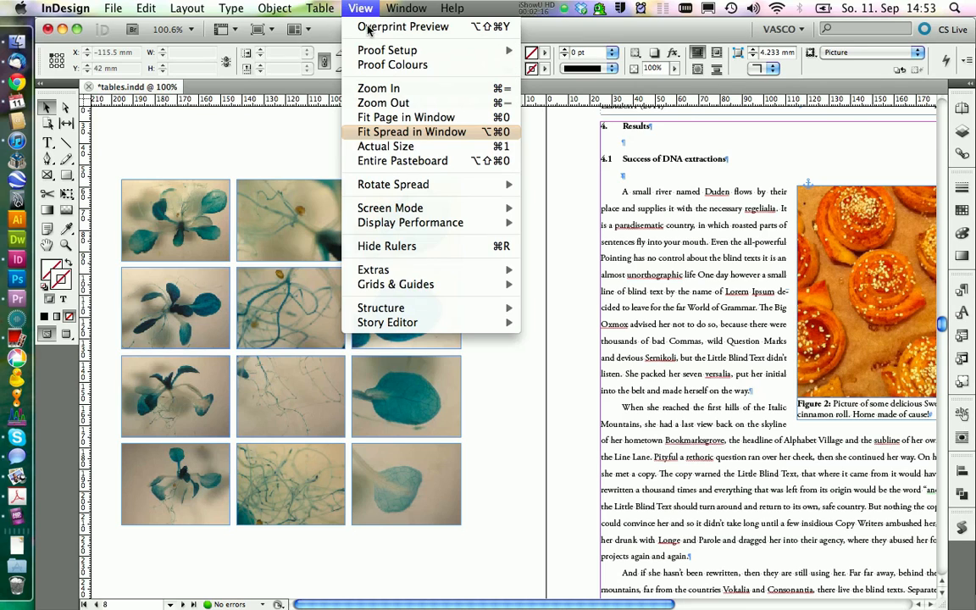
{"action": "mouse_move", "coordinate": [487, 290]}
{"action": "left_click", "coordinate": [270, 144]}
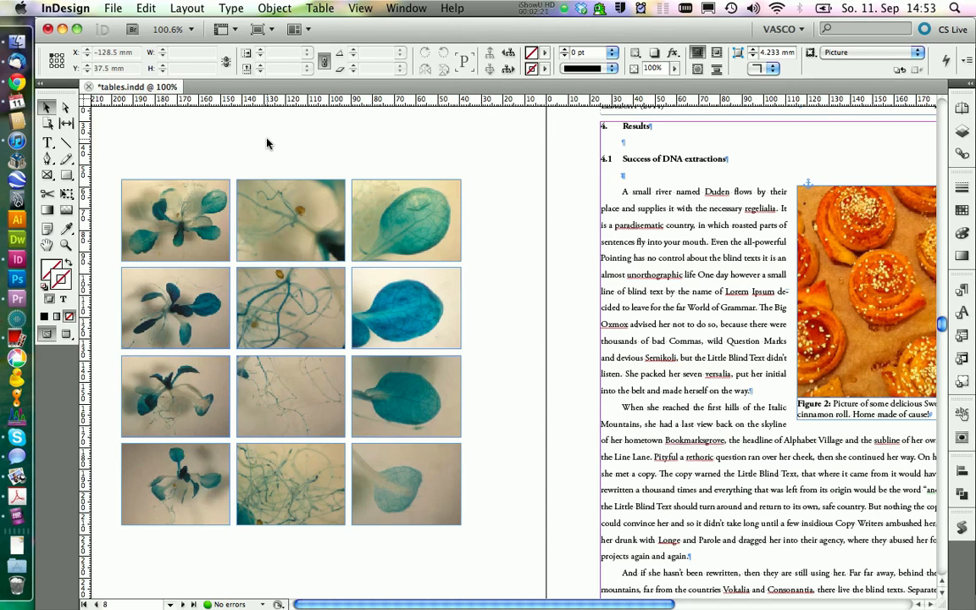
Group the twelve plant pictures on the pasteboard into one object.
{"action": "left_click_drag", "start_coordinate": [108, 153], "coordinate": [448, 495]}
{"action": "key", "text": "super+g"}
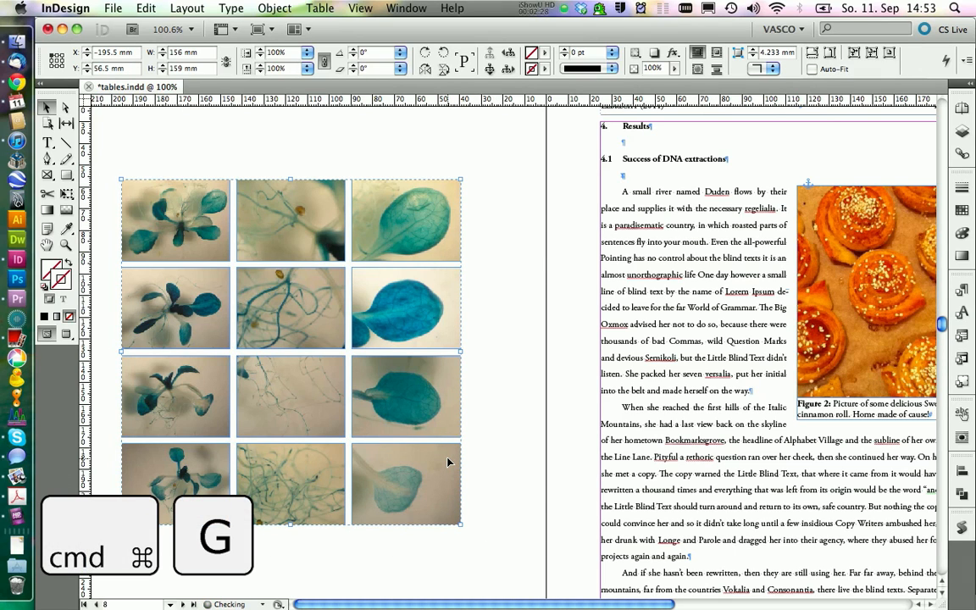
{"action": "left_click", "coordinate": [189, 158]}
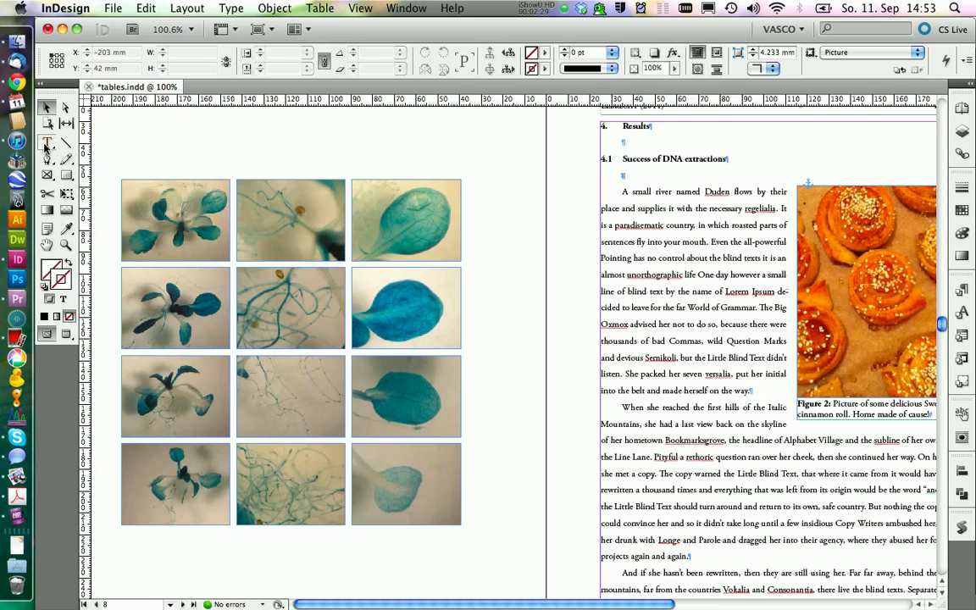
Draw an empty text frame about 156 mm wide and 9 mm high above the picture group, and compare their widths.
{"action": "key", "text": "t"}
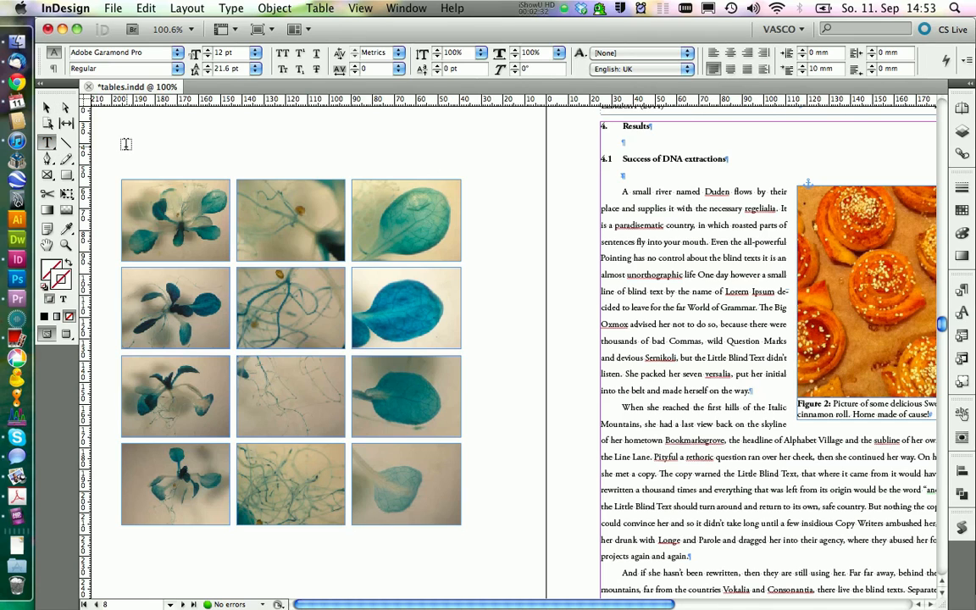
{"action": "left_click_drag", "start_coordinate": [127, 138], "coordinate": [464, 160]}
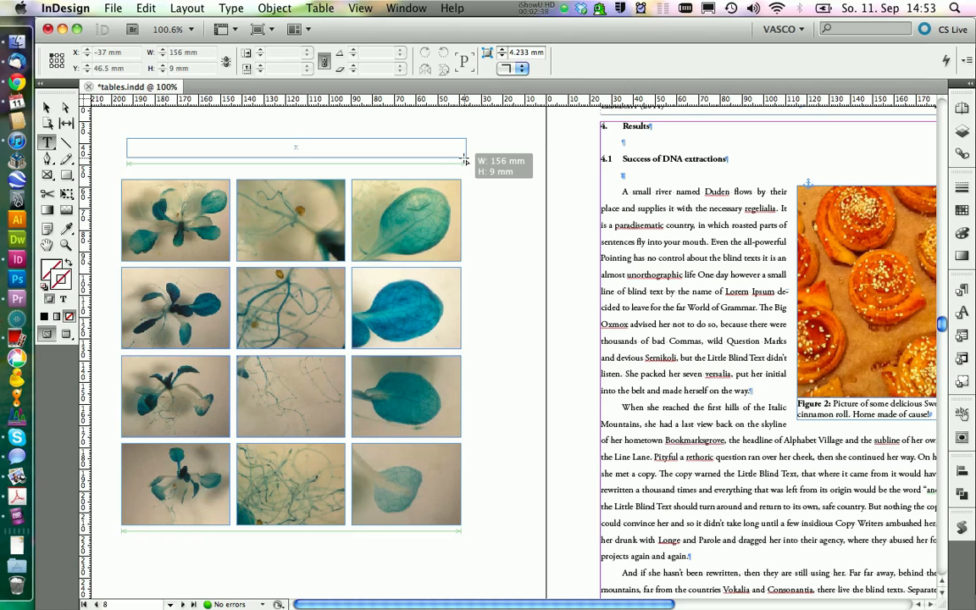
{"action": "left_click_drag", "start_coordinate": [464, 160], "coordinate": [464, 159]}
{"action": "key", "text": "Escape"}
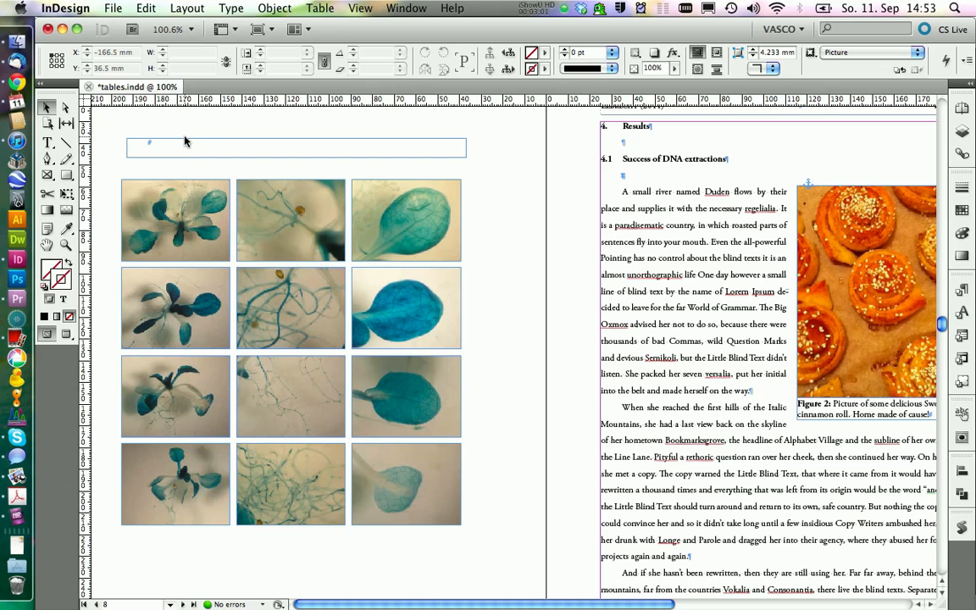
{"action": "left_click", "coordinate": [185, 144]}
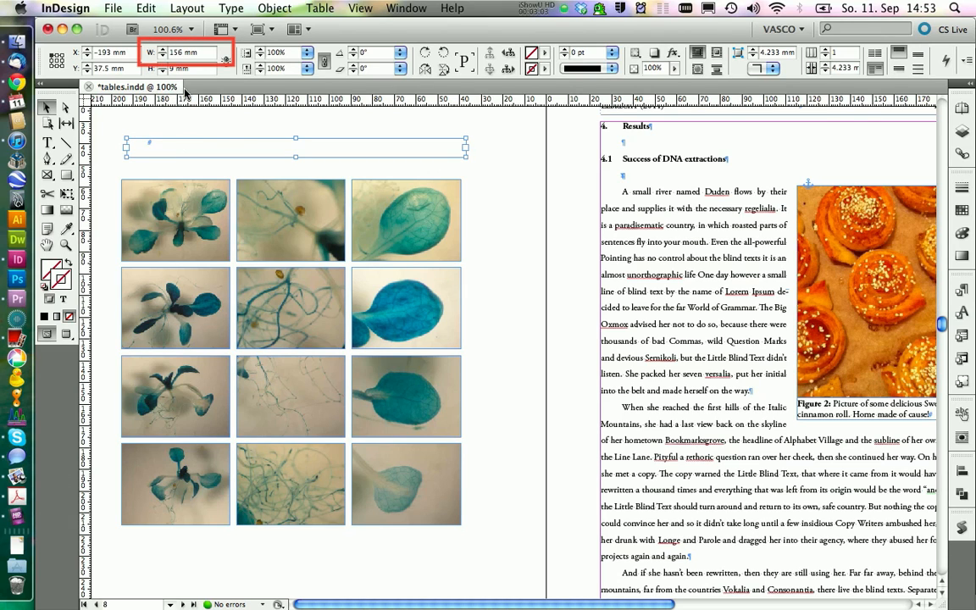
{"action": "left_click", "coordinate": [193, 202]}
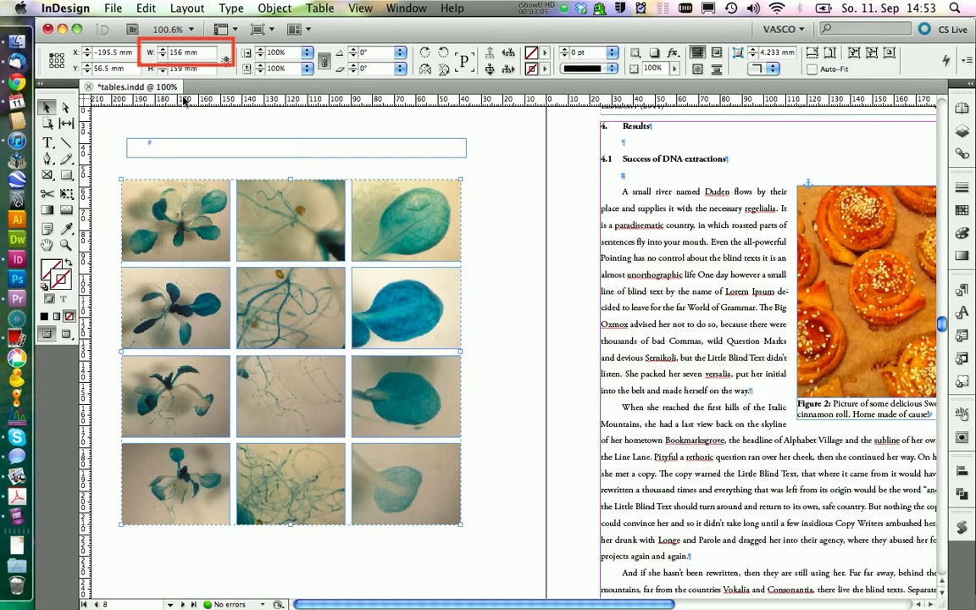
{"action": "left_click", "coordinate": [124, 139]}
Insert a table with 1 body row and 5 columns into the text frame above the pictures.
{"action": "double_click", "coordinate": [167, 150]}
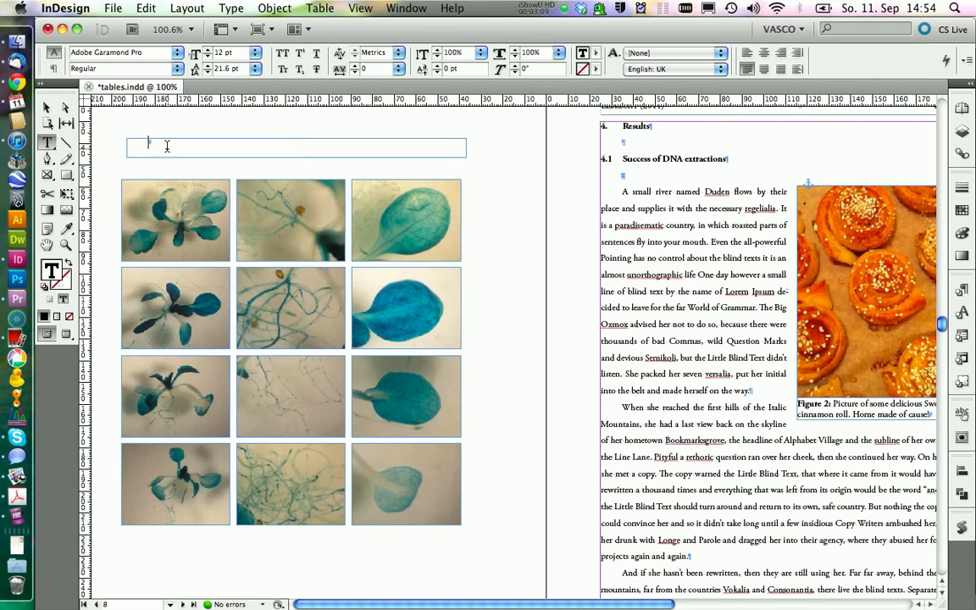
{"action": "left_click", "coordinate": [319, 9]}
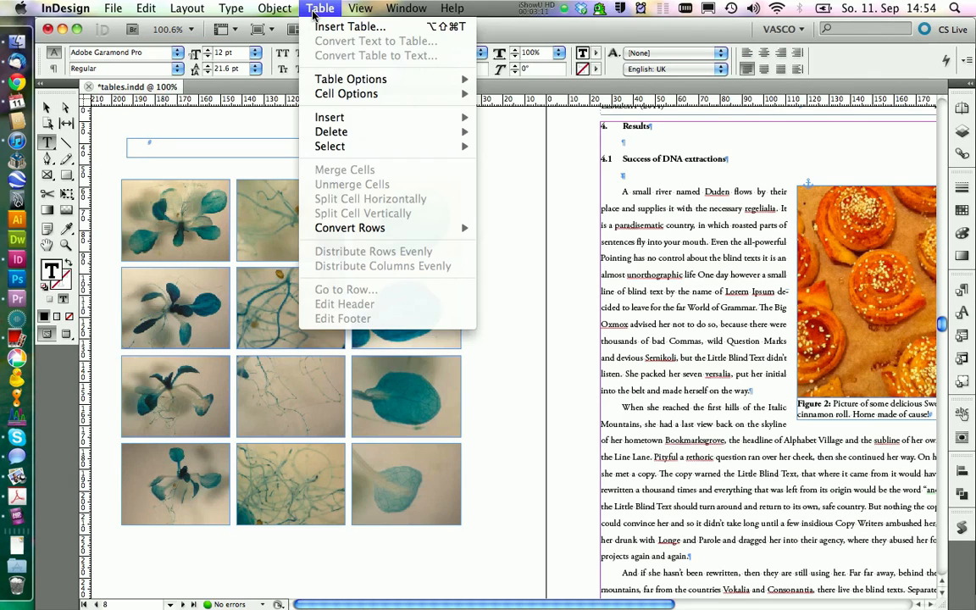
{"action": "left_click", "coordinate": [320, 28]}
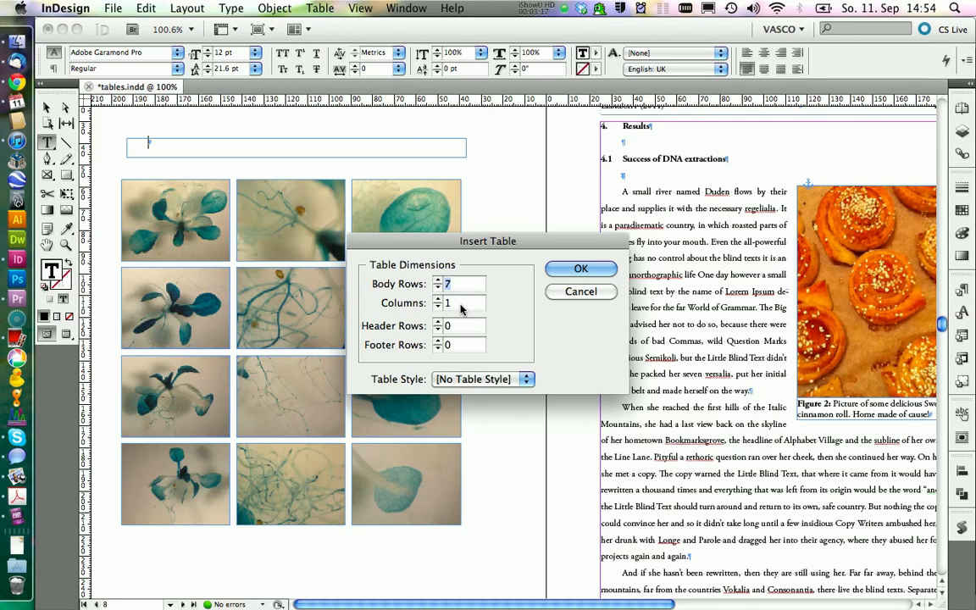
{"action": "type", "text": "5"}
{"action": "left_click_drag", "start_coordinate": [462, 287], "coordinate": [385, 278]}
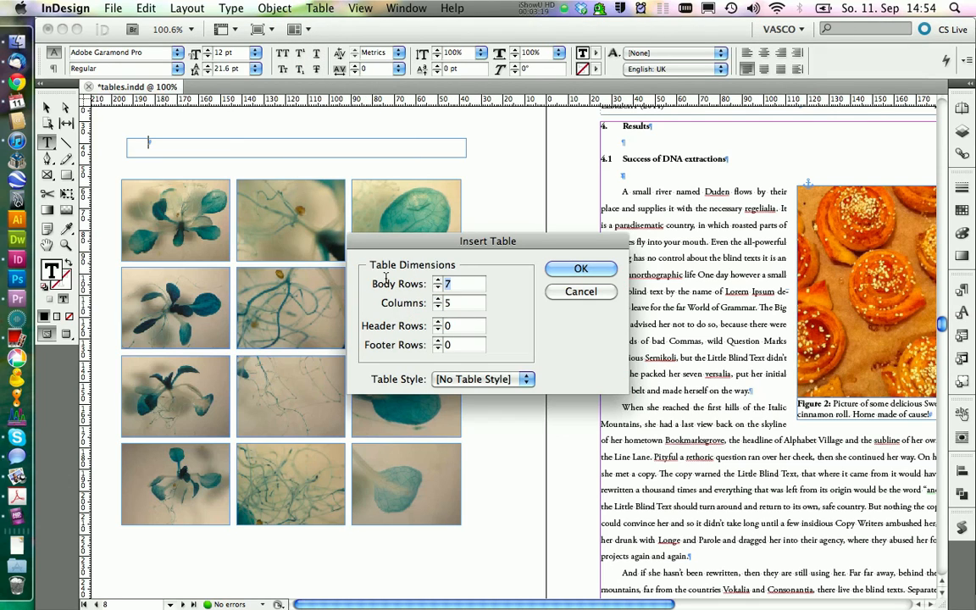
{"action": "type", "text": "1"}
{"action": "left_click", "coordinate": [580, 268]}
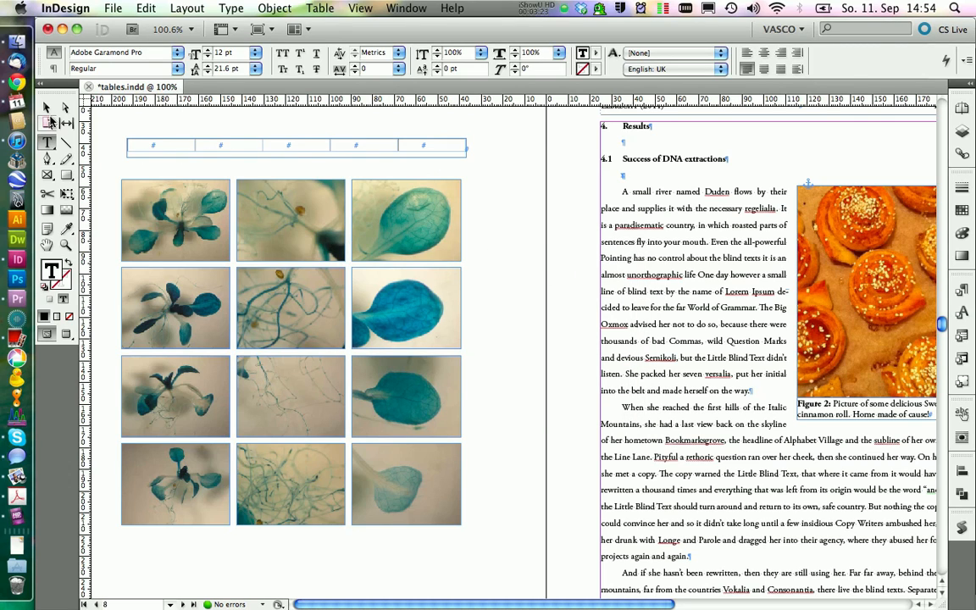
Give the first table cell an exact row height of 6 mm and a column width of 50 mm.
{"action": "left_click", "coordinate": [47, 108]}
{"action": "left_click", "coordinate": [161, 195]}
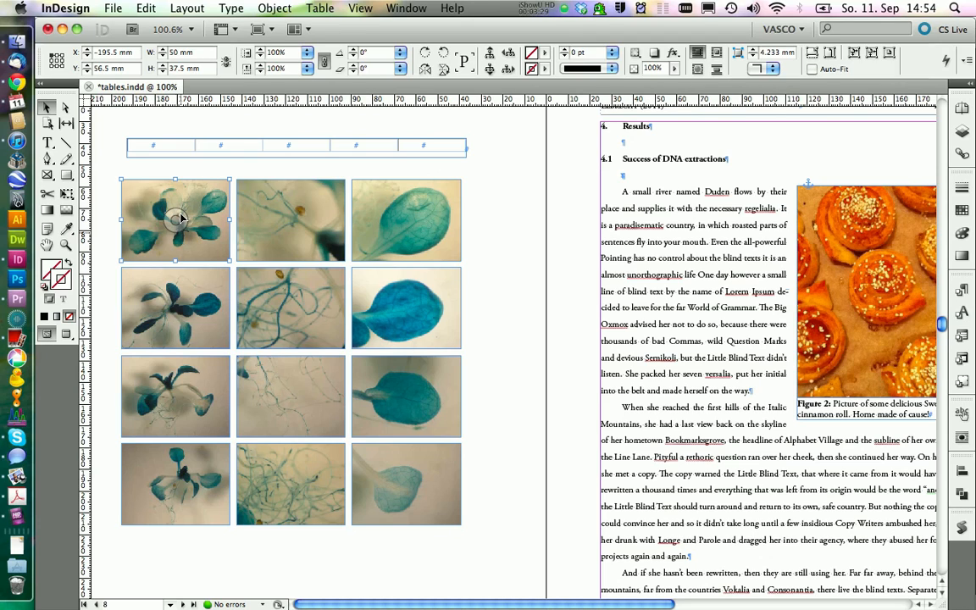
{"action": "double_click", "coordinate": [175, 144]}
{"action": "left_click_drag", "start_coordinate": [180, 143], "coordinate": [191, 144]}
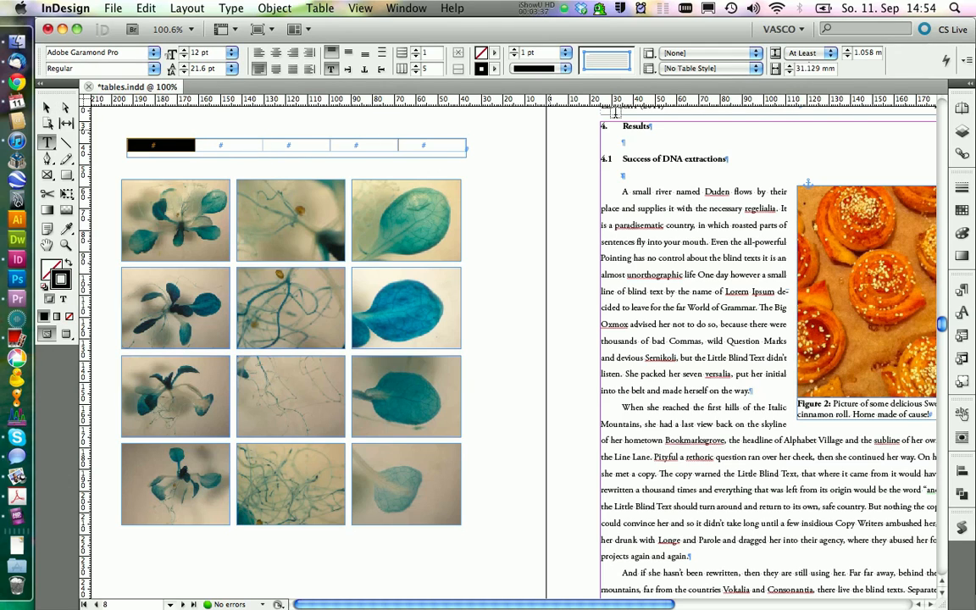
{"action": "left_click", "coordinate": [802, 53]}
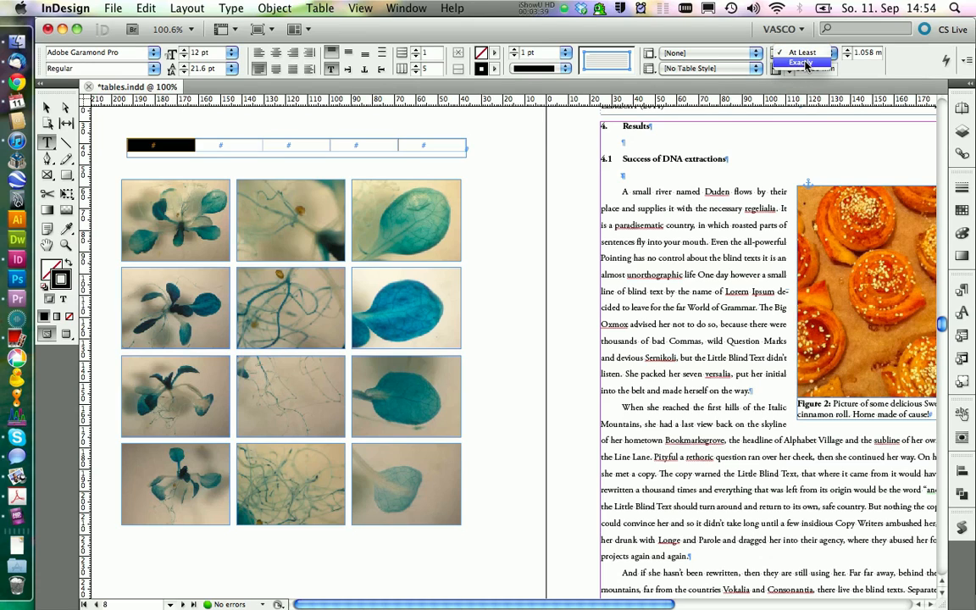
{"action": "left_click", "coordinate": [803, 63]}
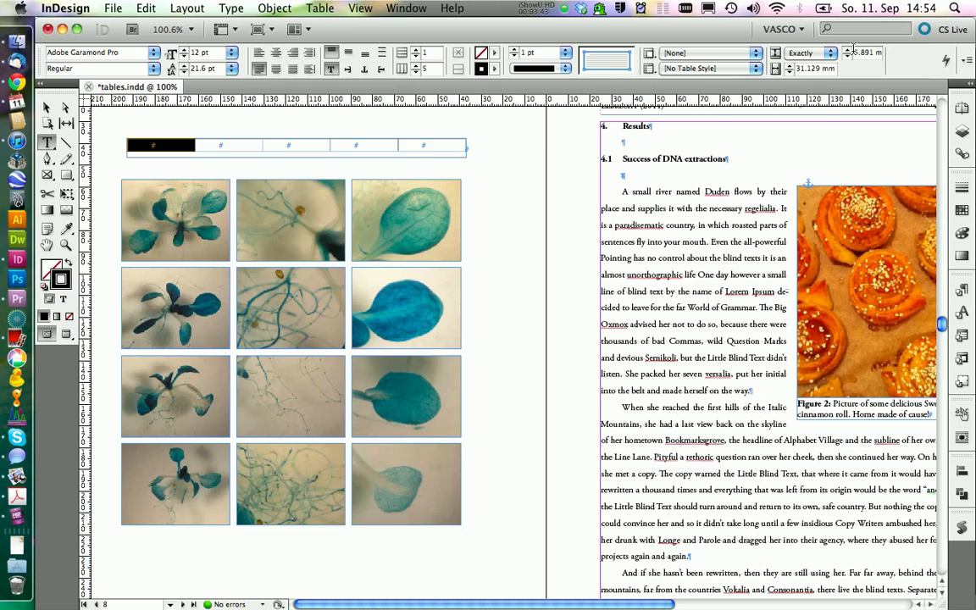
{"action": "left_click", "coordinate": [848, 50]}
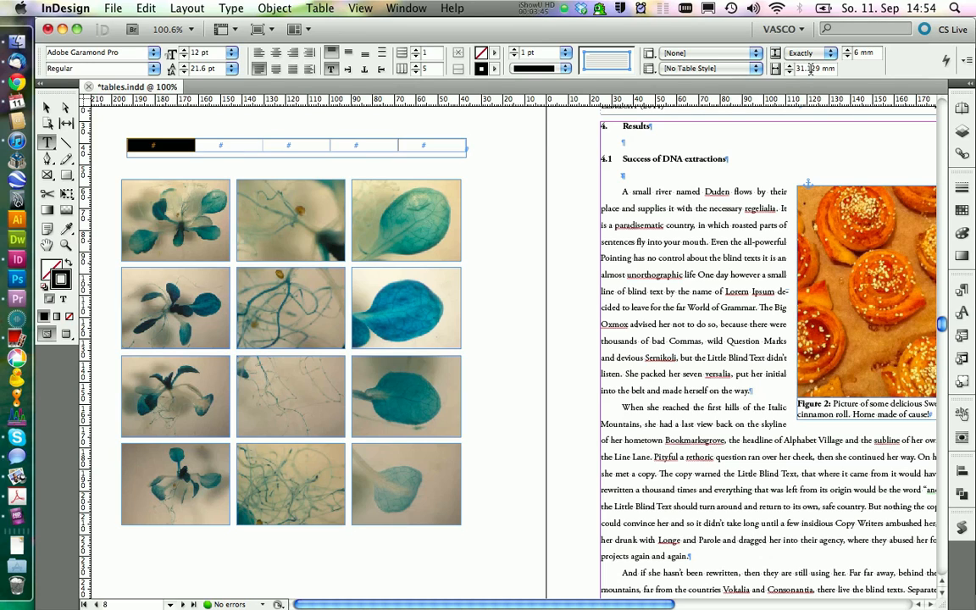
{"action": "left_click_drag", "start_coordinate": [818, 69], "coordinate": [772, 66]}
{"action": "type", "text": "50"}
Narrow the table's second and fourth columns to the gaps between pictures, and widen the third and fifth to the picture width.
{"action": "left_click", "coordinate": [250, 143]}
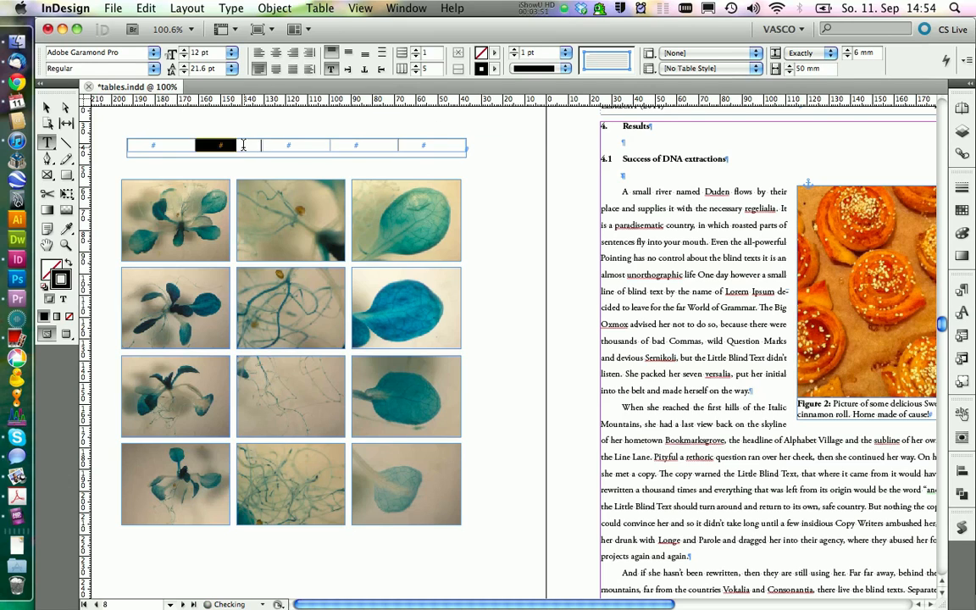
{"action": "left_click_drag", "start_coordinate": [253, 142], "coordinate": [302, 144]}
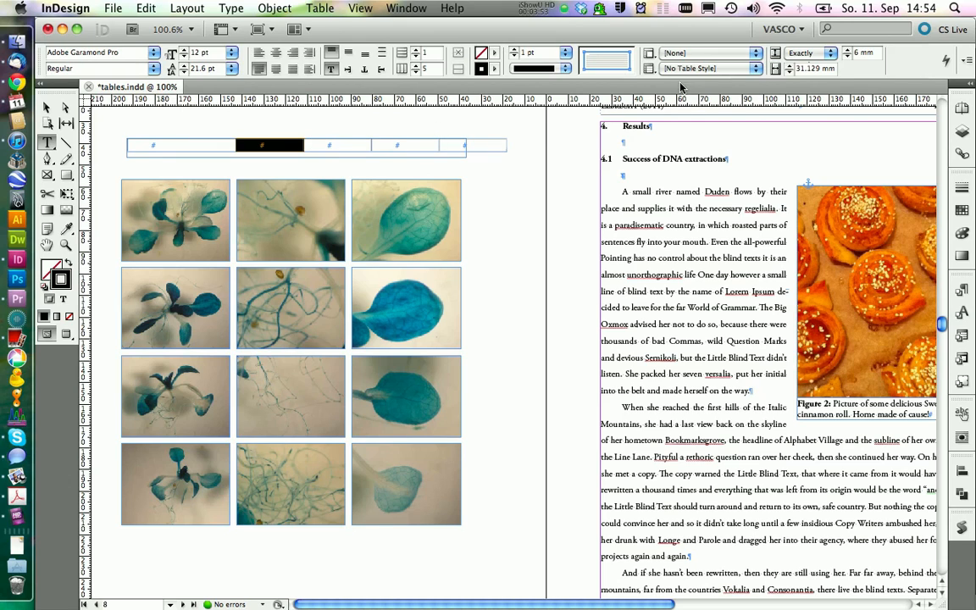
{"action": "left_click_drag", "start_coordinate": [819, 68], "coordinate": [767, 68]}
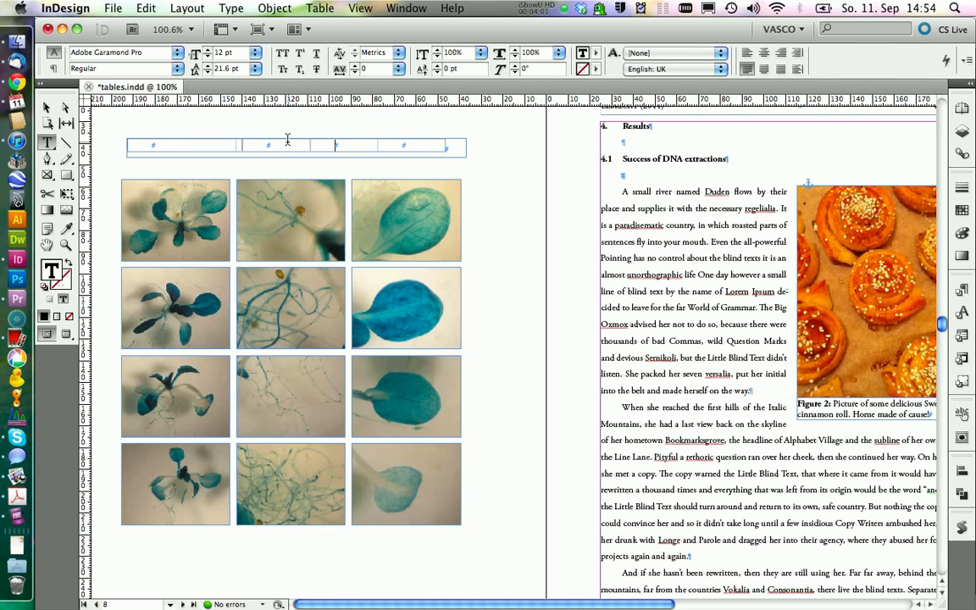
{"action": "left_click", "coordinate": [257, 131]}
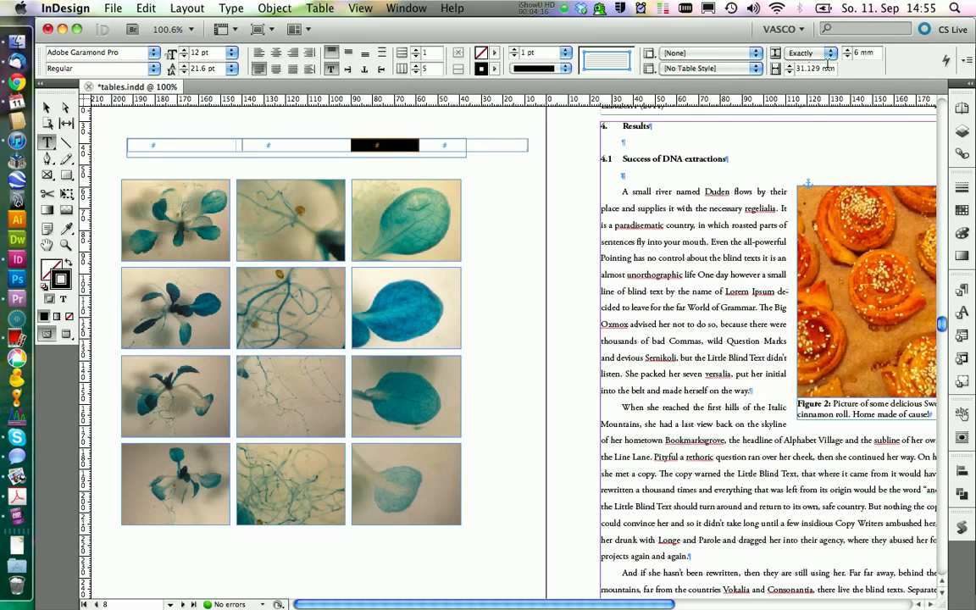
{"action": "left_click", "coordinate": [381, 146]}
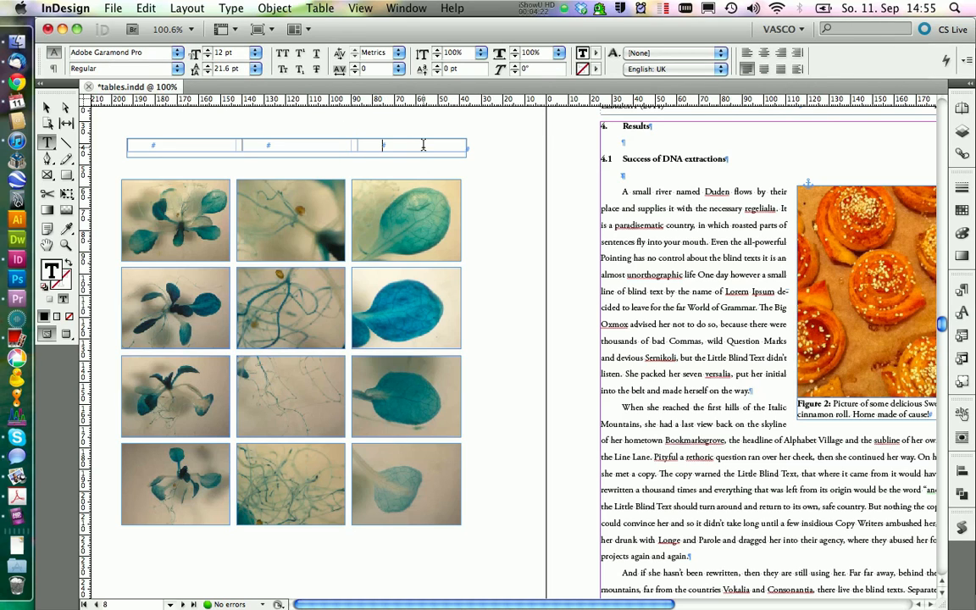
Set the stroke of all table cells to 0 pt and the surrounding text frame's height to 6 mm.
{"action": "left_click_drag", "start_coordinate": [423, 145], "coordinate": [225, 145]}
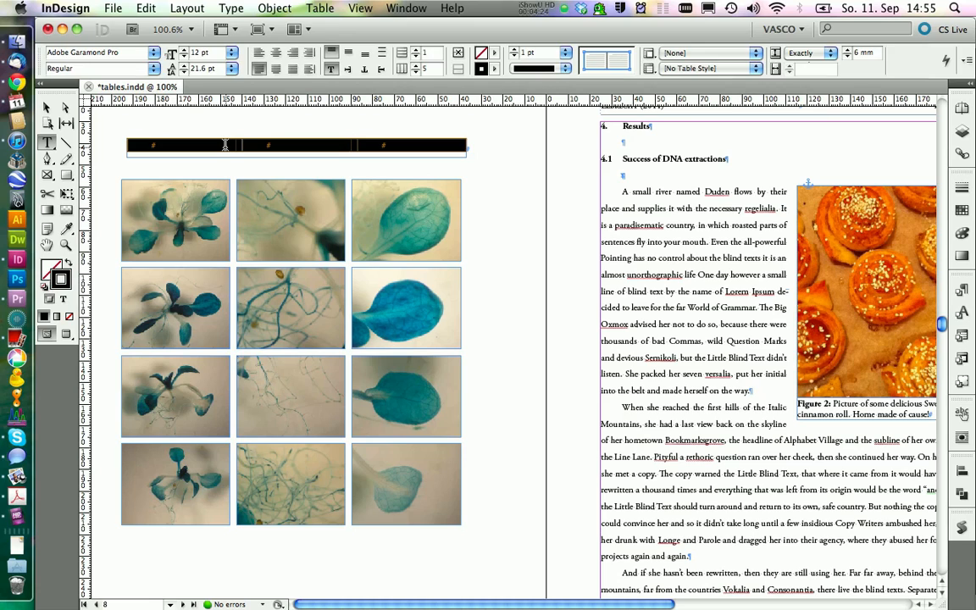
{"action": "left_click", "coordinate": [566, 54]}
{"action": "left_click", "coordinate": [542, 63]}
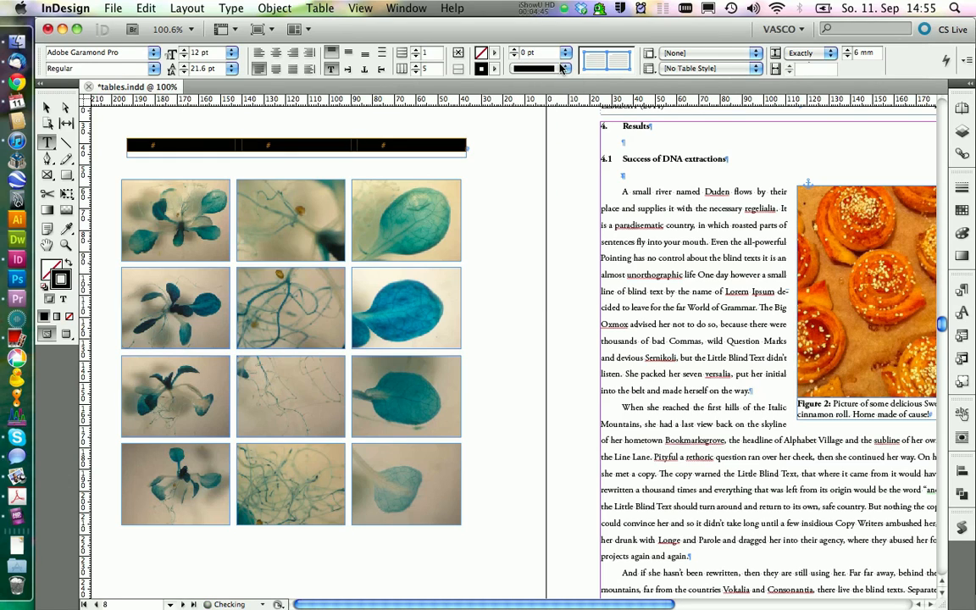
{"action": "key", "text": "Escape"}
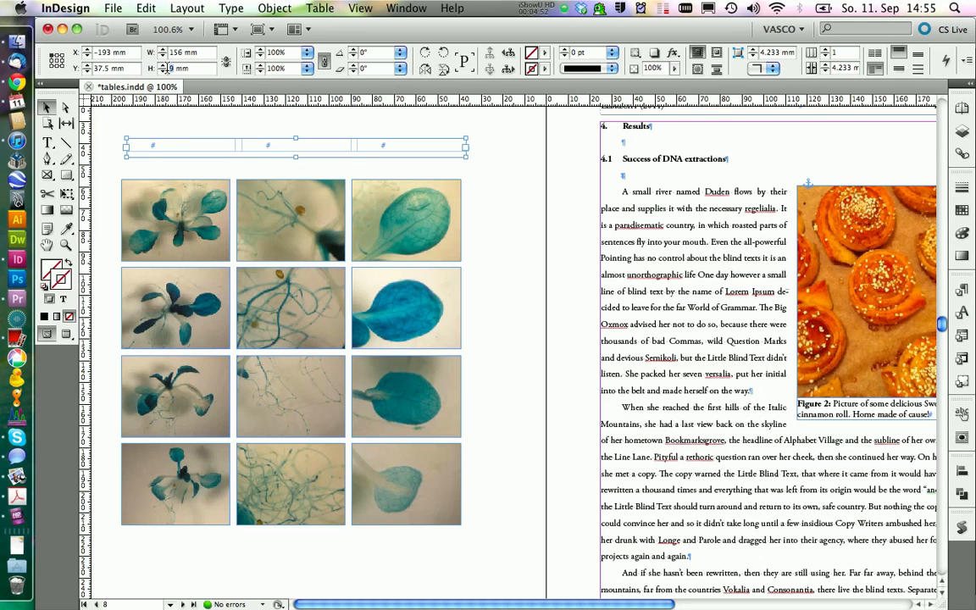
{"action": "key", "text": "Return"}
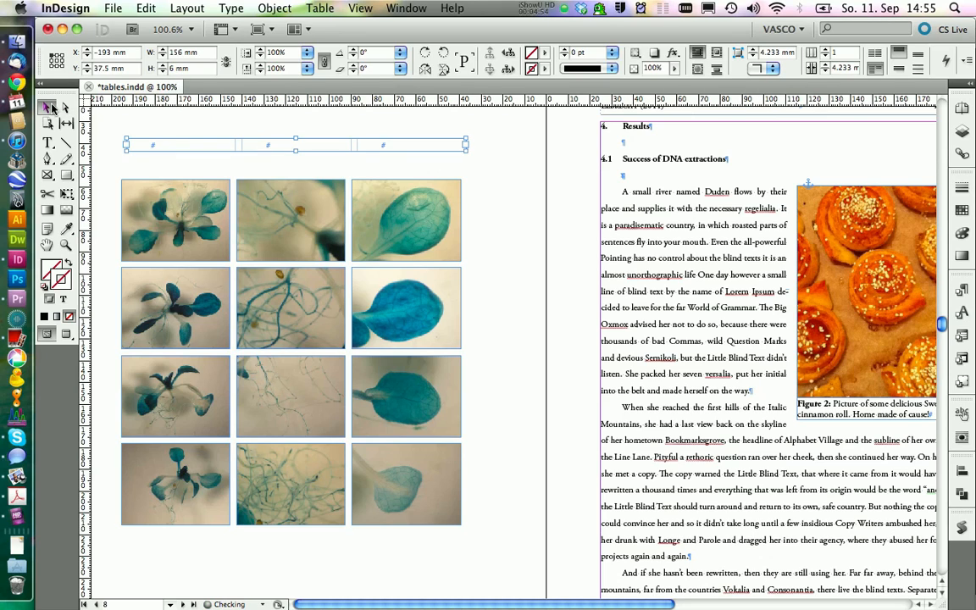
{"action": "left_click", "coordinate": [114, 144]}
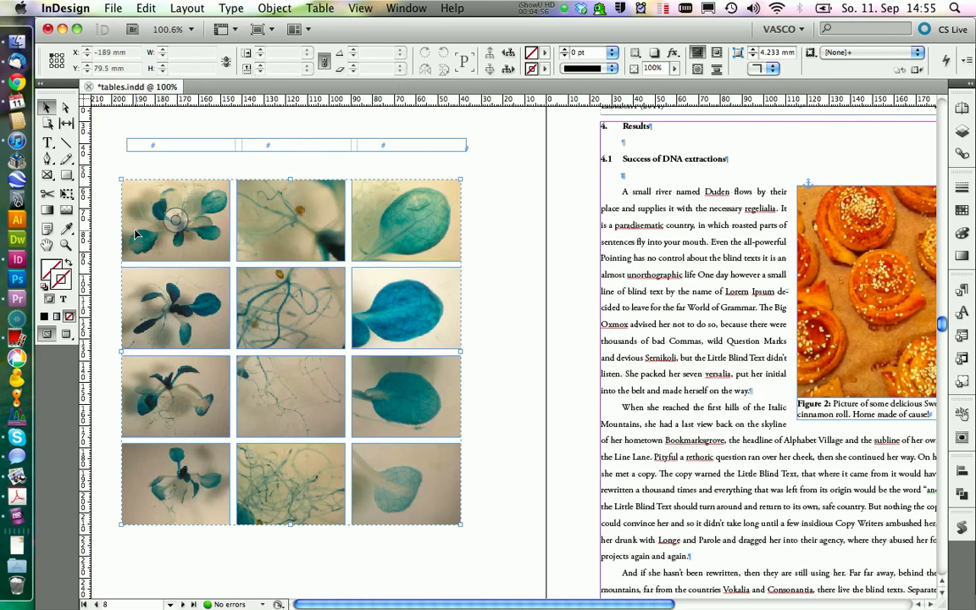
Align the left edges of the table frame and picture group, and distribute them vertically with 3 mm spacing.
{"action": "left_click", "coordinate": [135, 192]}
{"action": "left_click_drag", "start_coordinate": [104, 114], "coordinate": [191, 258]}
{"action": "left_click", "coordinate": [963, 471]}
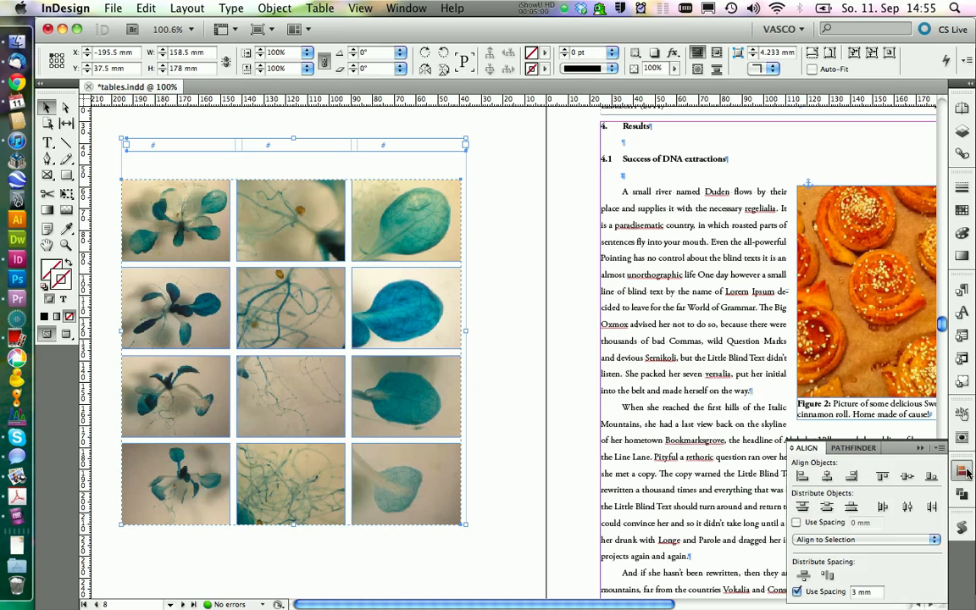
{"action": "left_click", "coordinate": [801, 477]}
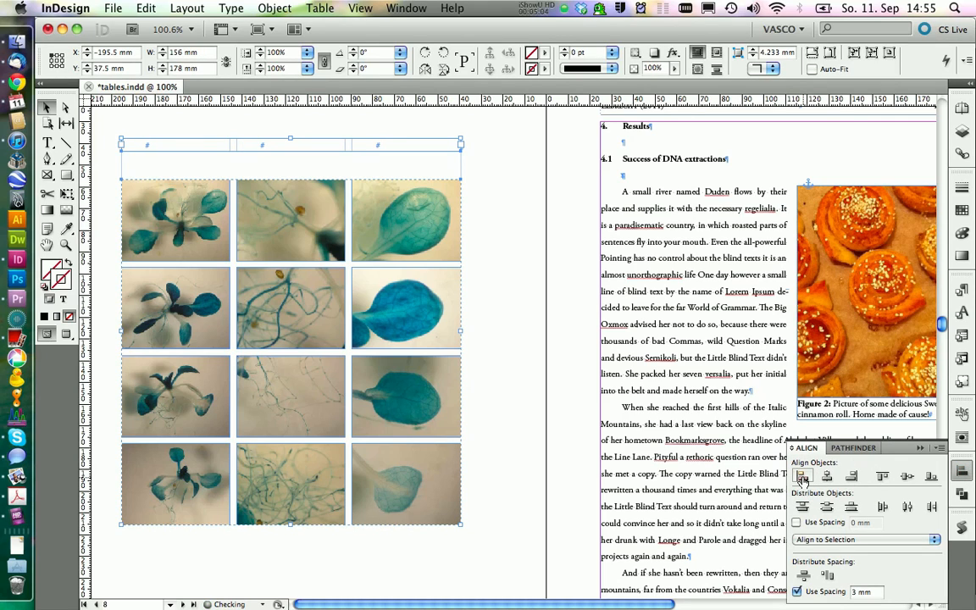
{"action": "left_click", "coordinate": [803, 576]}
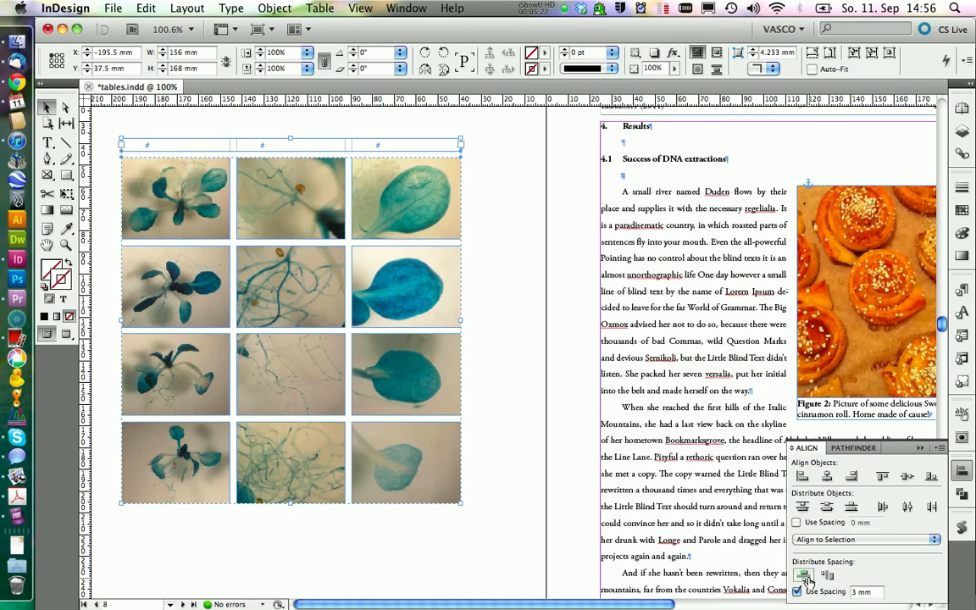
{"action": "left_click", "coordinate": [505, 258]}
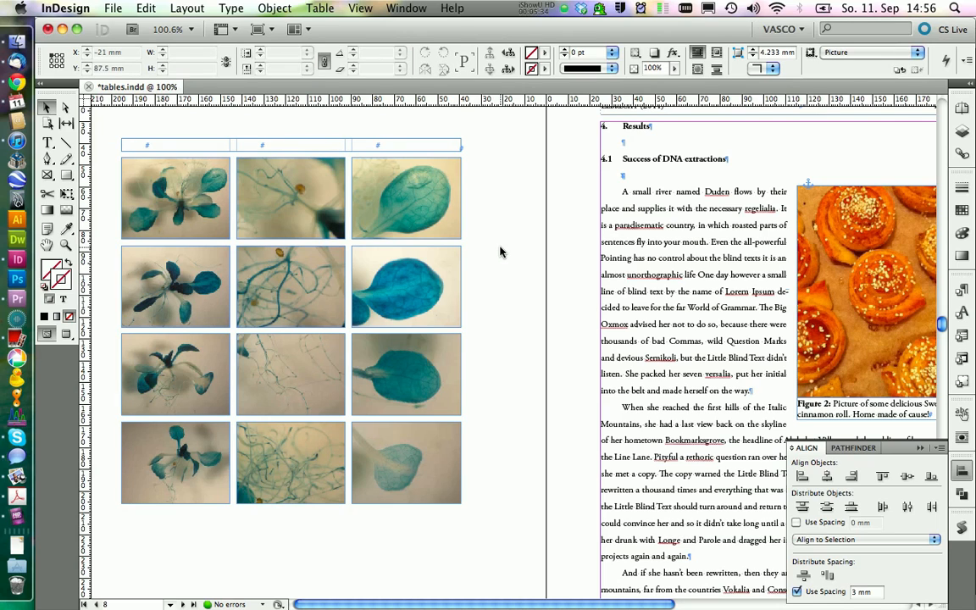
Draw an empty text frame about 8.4 mm wide and 159 mm high along the left side of the picture group.
{"action": "left_click", "coordinate": [47, 142]}
{"action": "left_click_drag", "start_coordinate": [95, 157], "coordinate": [113, 501]}
{"action": "key", "text": "Escape"}
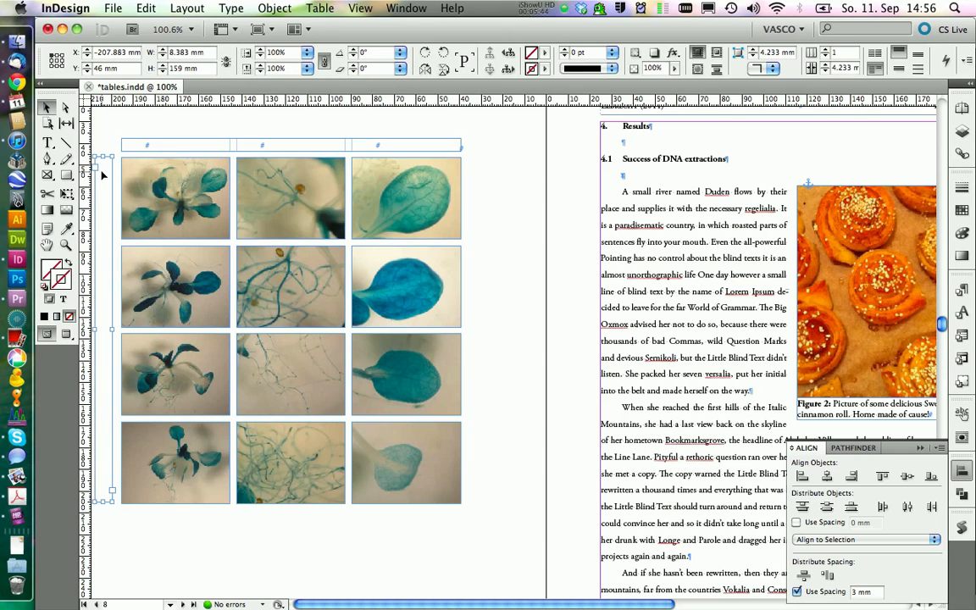
{"action": "left_click", "coordinate": [139, 159]}
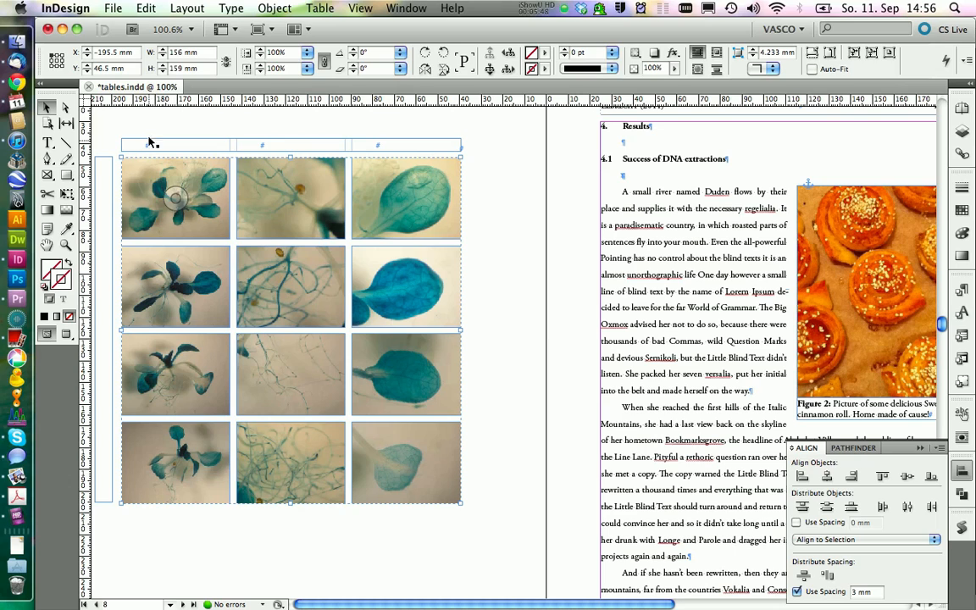
Insert a table with seven body rows and one column into the tall text frame beside the pictures.
{"action": "double_click", "coordinate": [106, 167]}
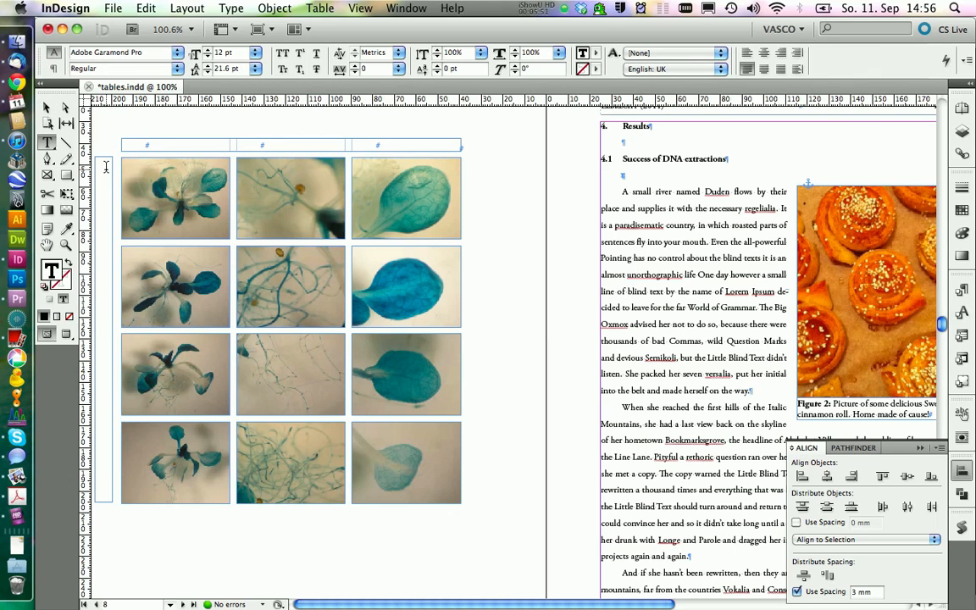
{"action": "left_click", "coordinate": [321, 7]}
{"action": "left_click", "coordinate": [327, 27]}
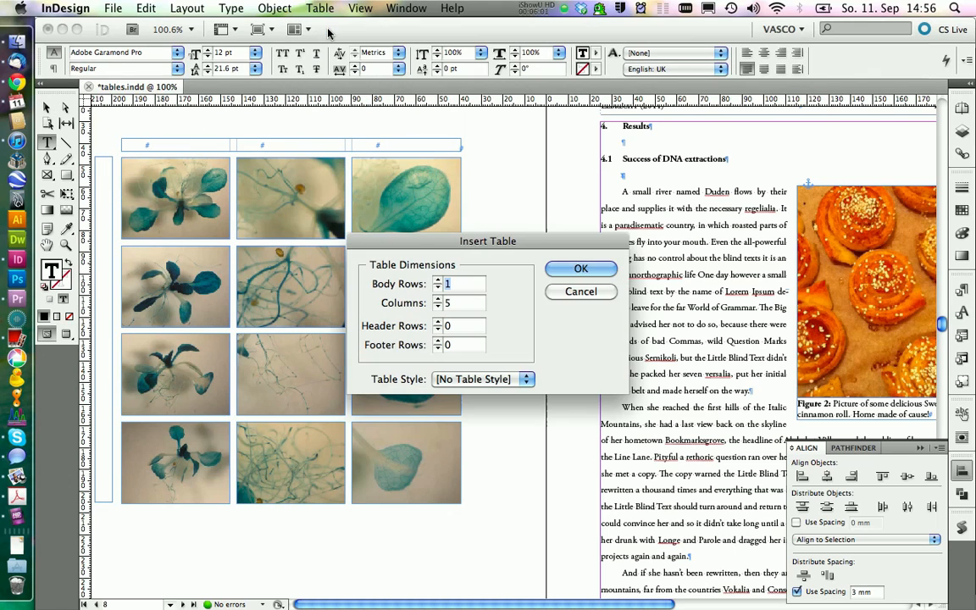
{"action": "type", "text": "7"}
{"action": "key", "text": "Tab"}
{"action": "type", "text": "1"}
{"action": "left_click", "coordinate": [580, 267]}
{"action": "key", "text": "Escape"}
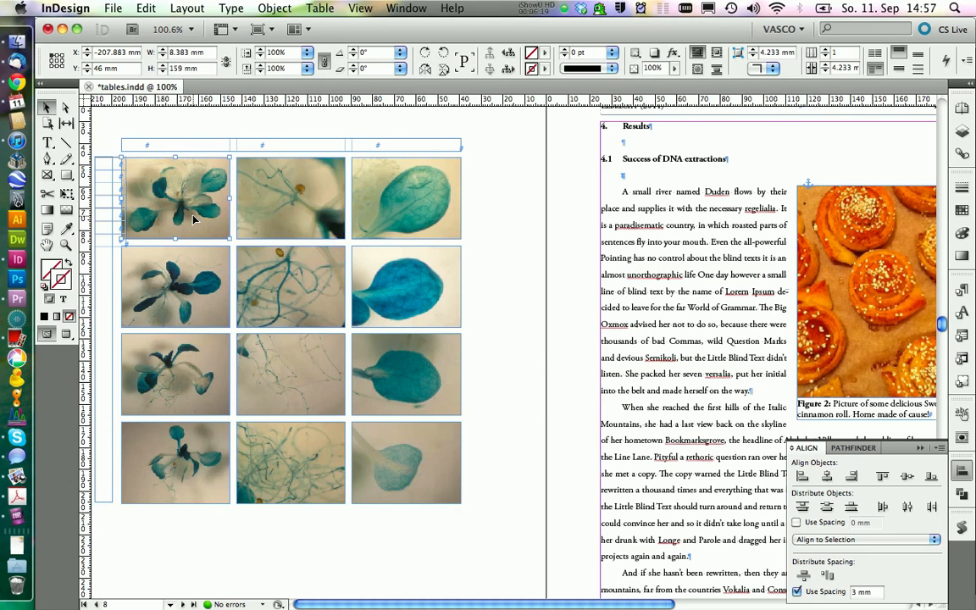
Set the height of the new table's first row to exactly 37.5 mm, matching the picture height.
{"action": "left_click", "coordinate": [172, 193]}
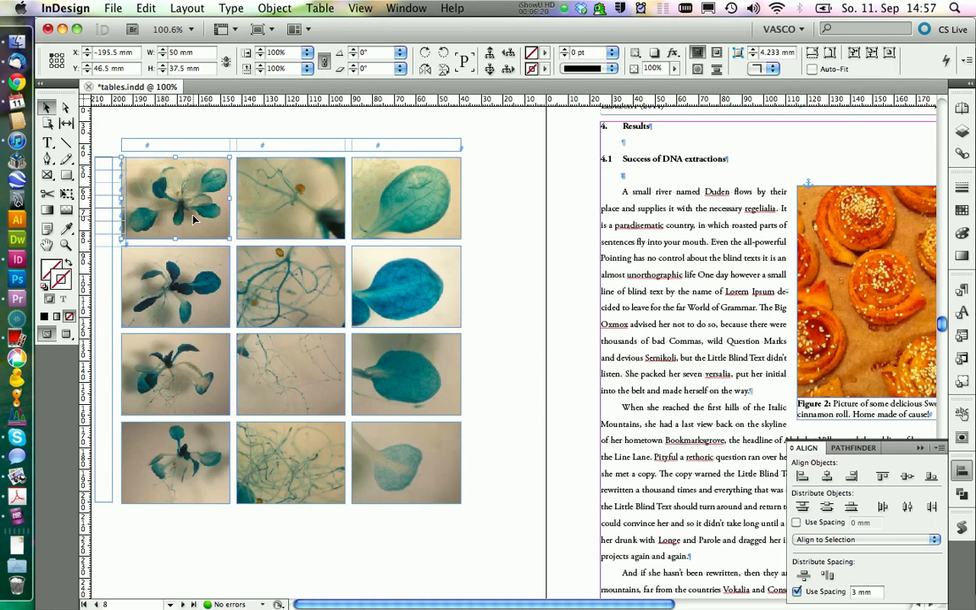
{"action": "left_click", "coordinate": [160, 67]}
{"action": "left_click", "coordinate": [146, 176]}
{"action": "double_click", "coordinate": [109, 168]}
{"action": "left_click_drag", "start_coordinate": [103, 162], "coordinate": [117, 167]}
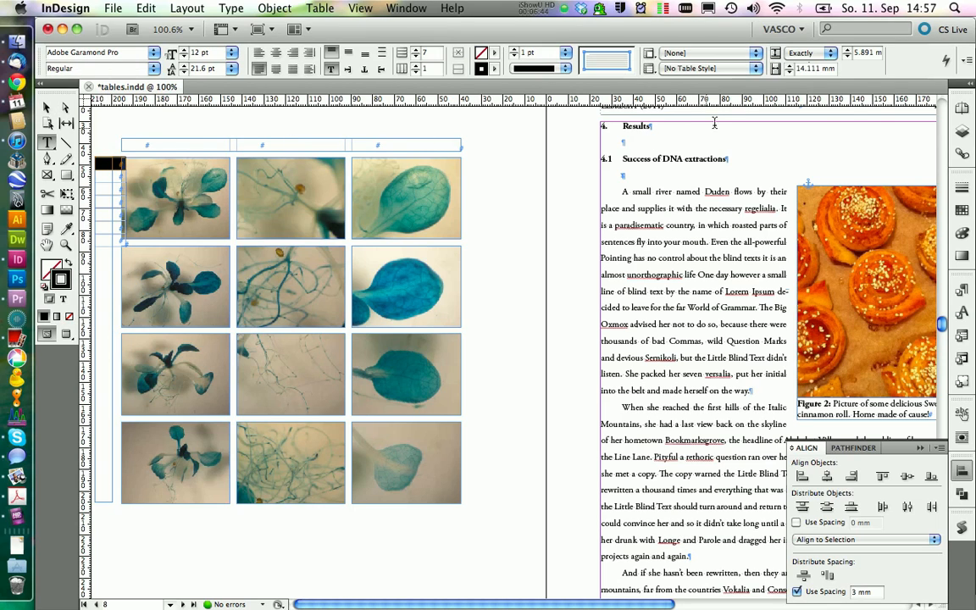
{"action": "double_click", "coordinate": [870, 51]}
{"action": "type", "text": "37.5"}
{"action": "key", "text": "Return"}
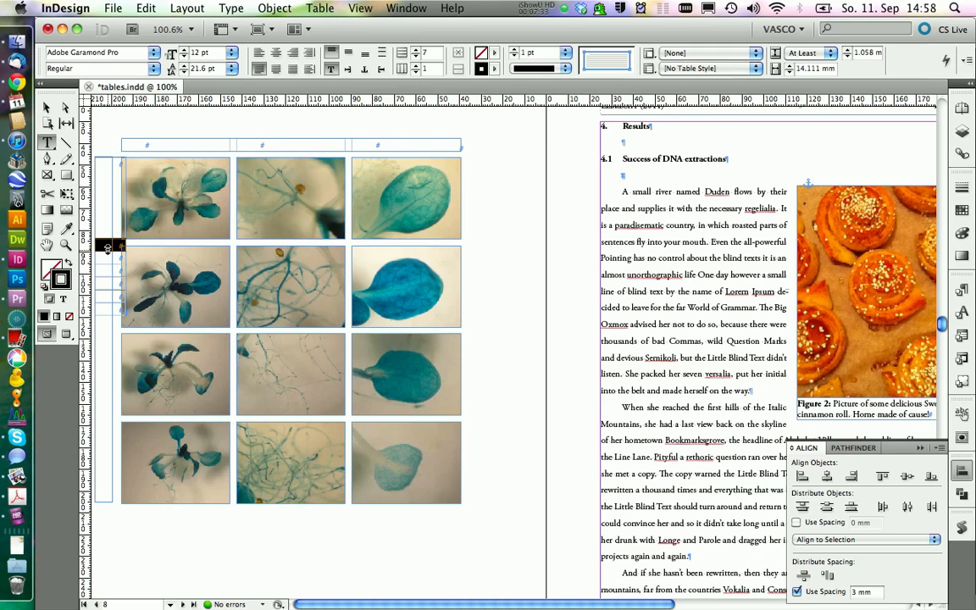
Set the height of the table's second row to exactly 3 mm.
{"action": "left_click", "coordinate": [829, 53]}
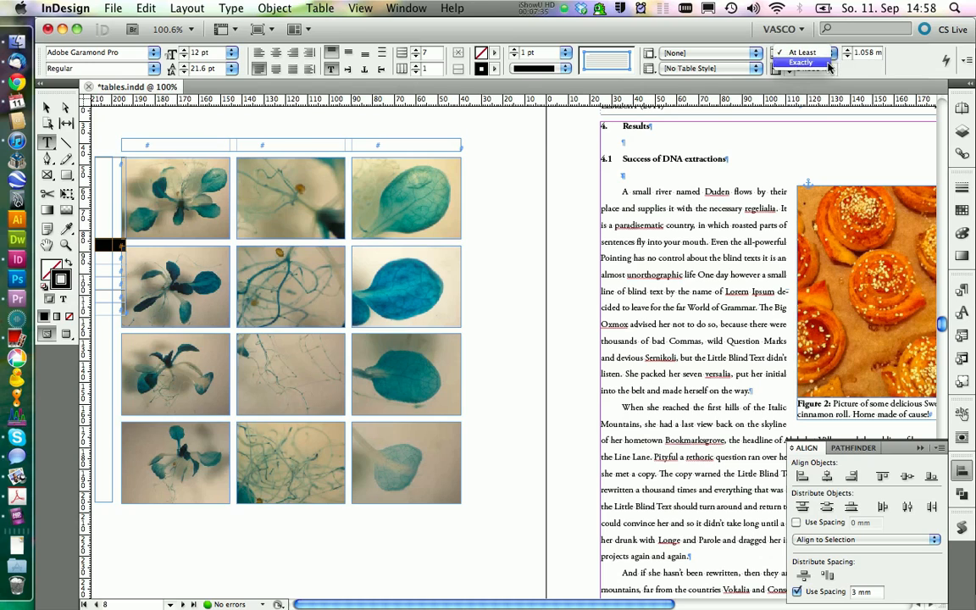
{"action": "left_click", "coordinate": [823, 63]}
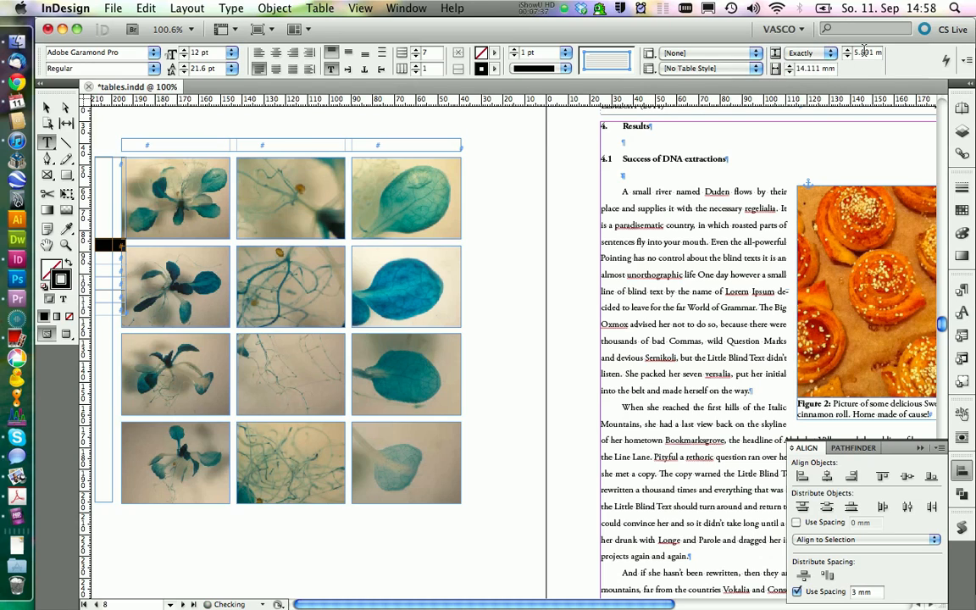
{"action": "type", "text": "3"}
{"action": "key", "text": "Return"}
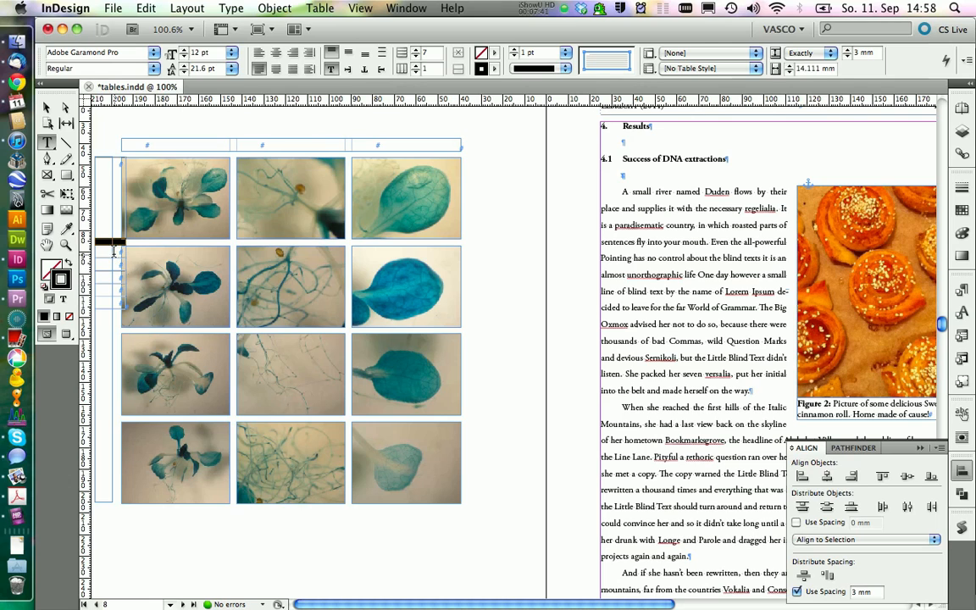
Set the height of the table's third row to exactly 37.5 mm.
{"action": "left_click", "coordinate": [116, 251]}
{"action": "left_click", "coordinate": [116, 251]}
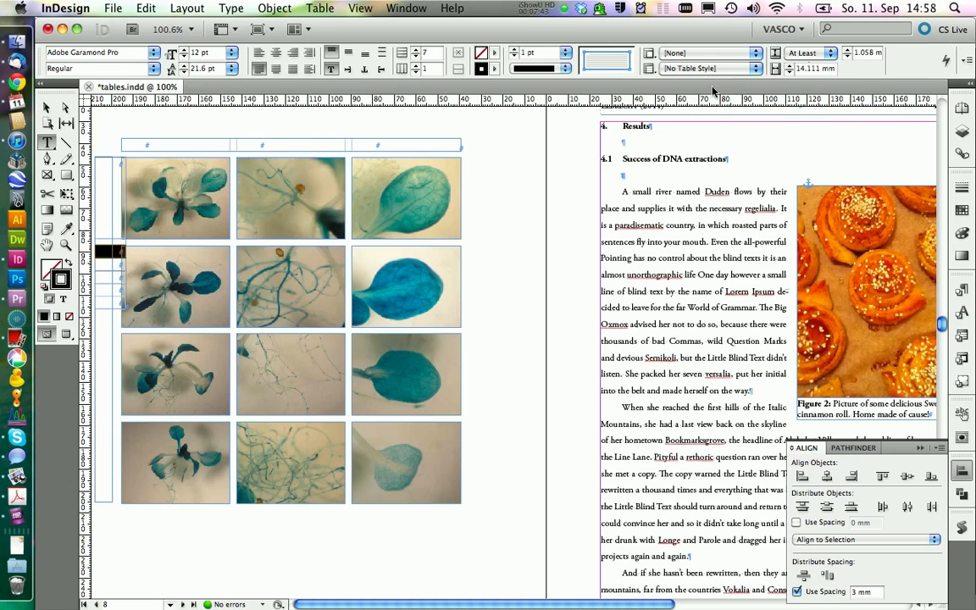
{"action": "left_click_drag", "start_coordinate": [108, 252], "coordinate": [110, 306]}
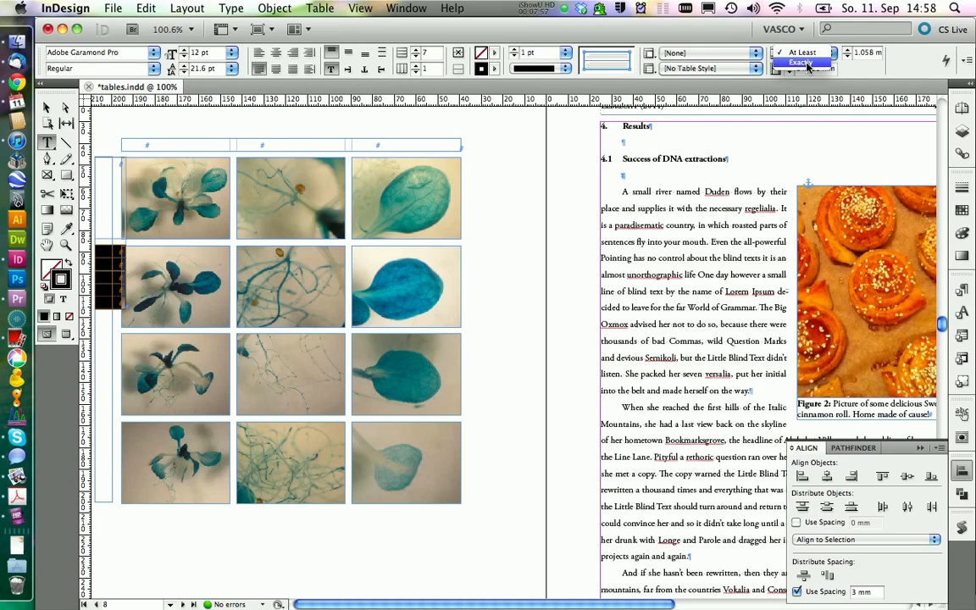
{"action": "left_click", "coordinate": [118, 252]}
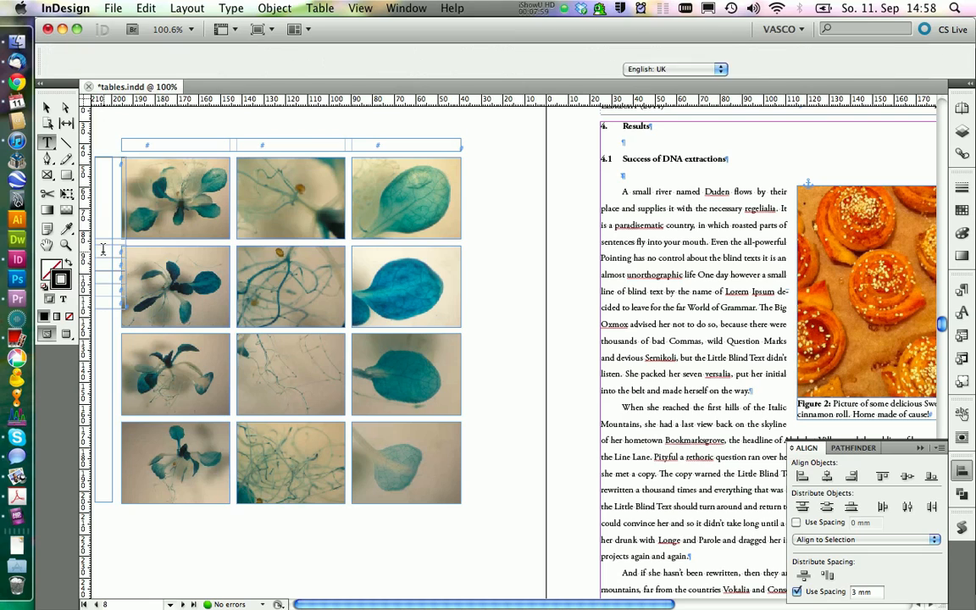
{"action": "key", "text": "Escape"}
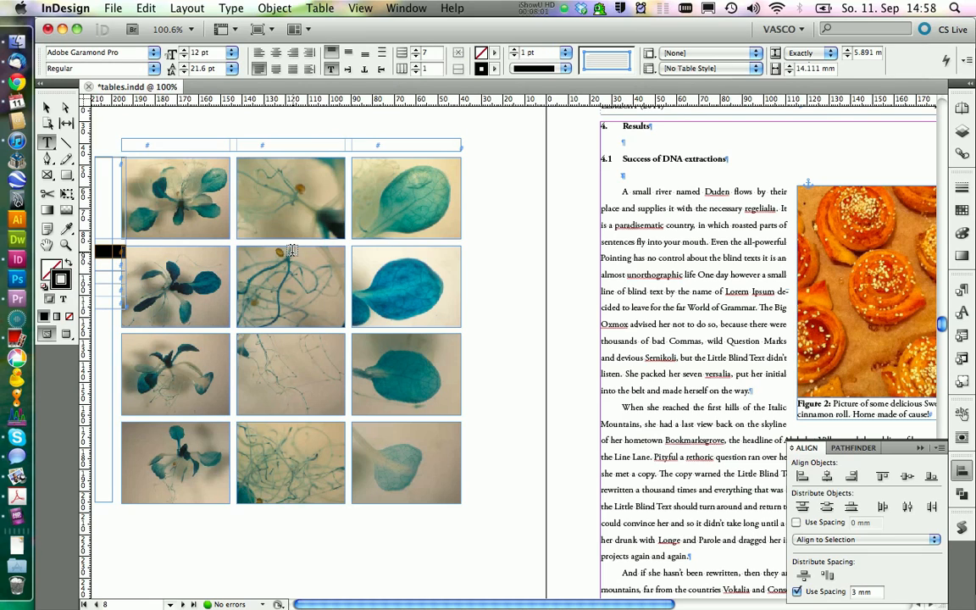
{"action": "left_click_drag", "start_coordinate": [872, 51], "coordinate": [850, 53]}
{"action": "type", "text": "37.5"}
{"action": "key", "text": "Return"}
Set the height of the table's fifth and seventh rows to exactly 37.5 mm.
{"action": "left_click_drag", "start_coordinate": [107, 345], "coordinate": [124, 345]}
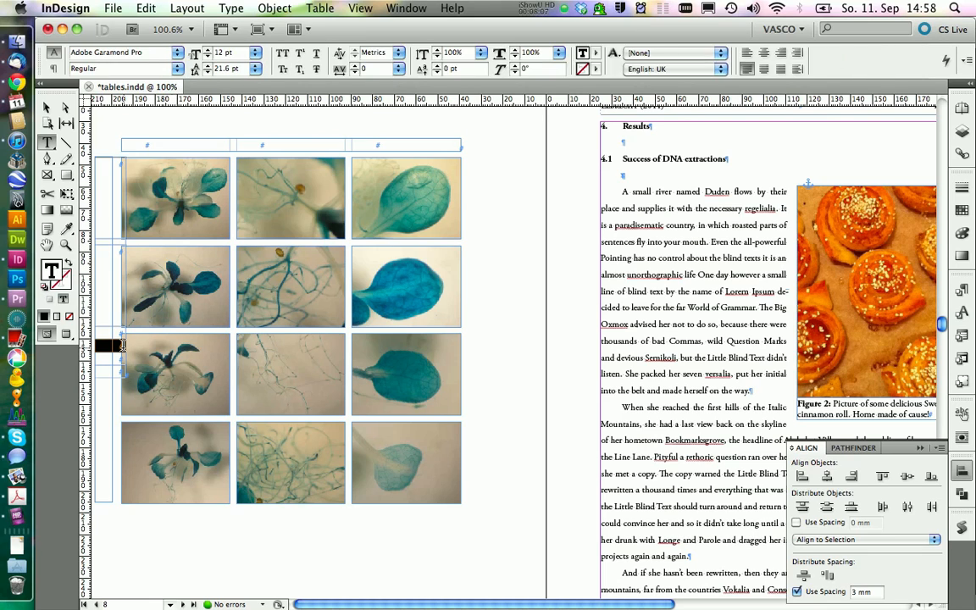
{"action": "left_click_drag", "start_coordinate": [873, 52], "coordinate": [813, 52]}
{"action": "type", "text": "37.5"}
{"action": "key", "text": "Return"}
{"action": "left_click_drag", "start_coordinate": [107, 440], "coordinate": [124, 440]}
{"action": "type", "text": "37.5"}
{"action": "key", "text": "Return"}
Set the height of the table's fourth and sixth rows to exactly 3 mm.
{"action": "left_click_drag", "start_coordinate": [872, 52], "coordinate": [842, 52]}
{"action": "left_click", "coordinate": [96, 332]}
{"action": "type", "text": "3"}
{"action": "key", "text": "Return"}
{"action": "left_click", "coordinate": [97, 421]}
Set the stroke of all cells in the row-label table to 0 pt and the column width to 6 mm.
{"action": "left_click", "coordinate": [113, 181]}
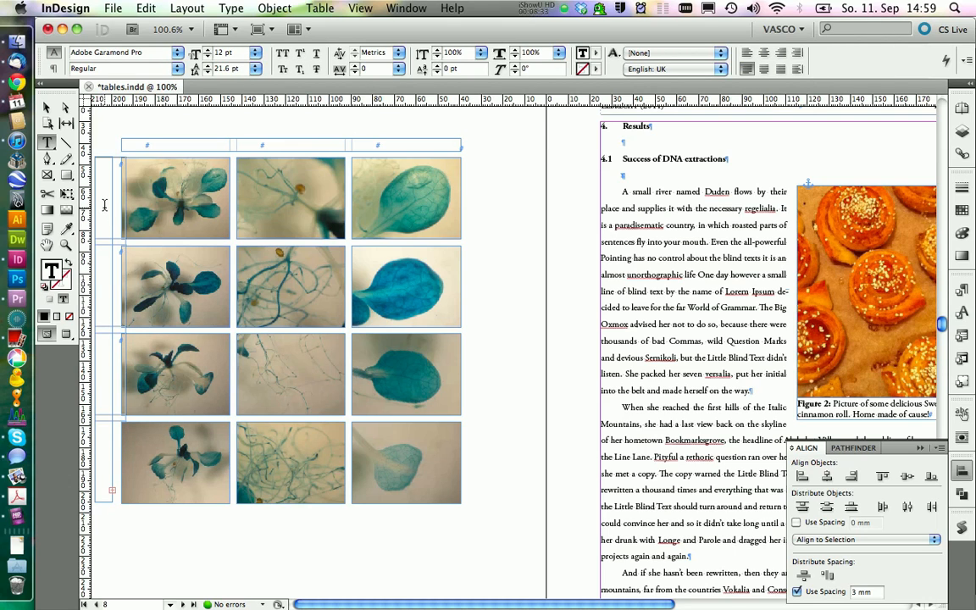
{"action": "left_click_drag", "start_coordinate": [108, 229], "coordinate": [115, 247]}
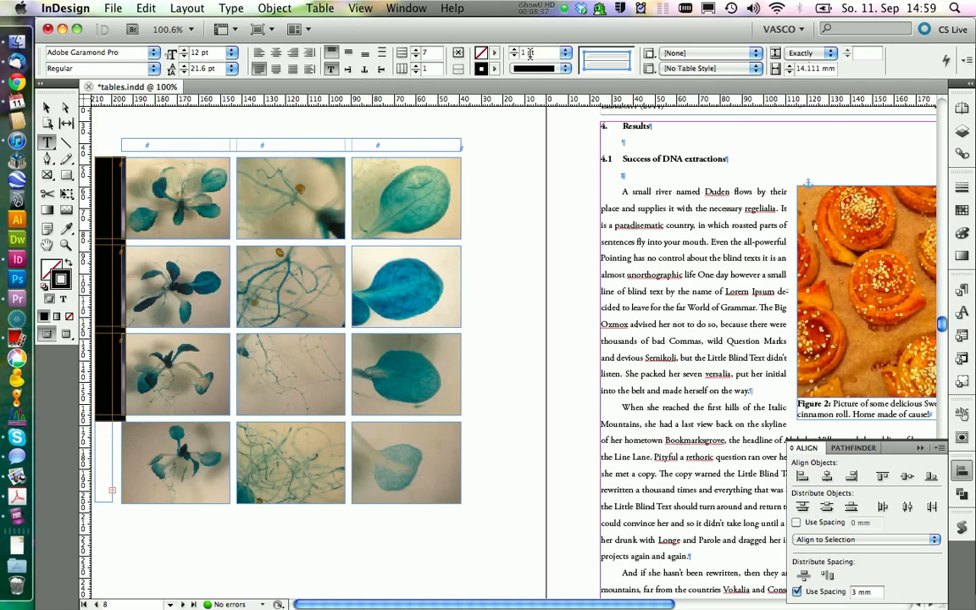
{"action": "left_click", "coordinate": [565, 53]}
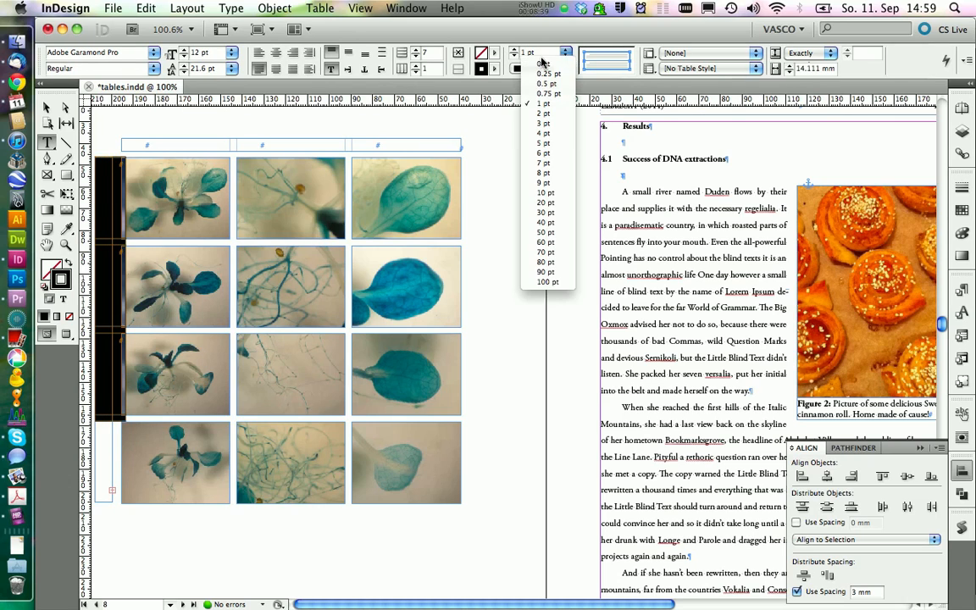
{"action": "left_click", "coordinate": [539, 68]}
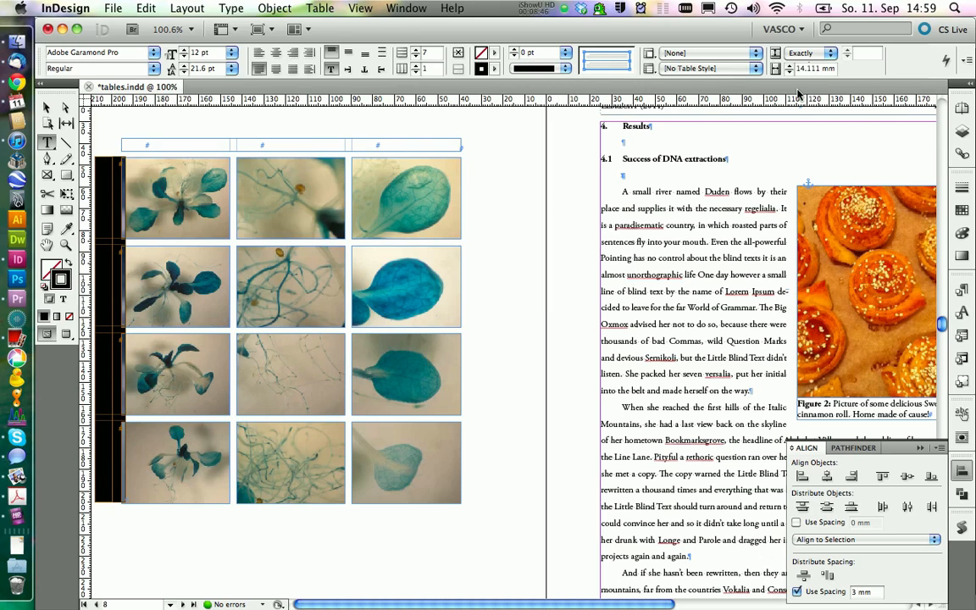
{"action": "left_click_drag", "start_coordinate": [819, 68], "coordinate": [789, 67]}
{"action": "type", "text": "6"}
{"action": "key", "text": "Return"}
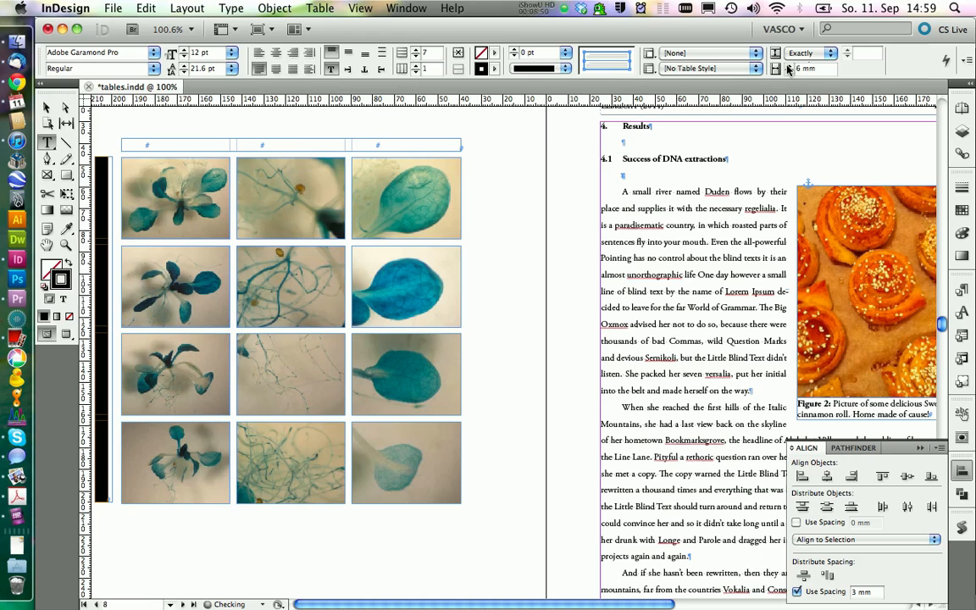
Rotate the text of the row-label table by 90° and set the surrounding text frame's width to 6 mm.
{"action": "left_click", "coordinate": [347, 69]}
{"action": "left_click", "coordinate": [46, 106]}
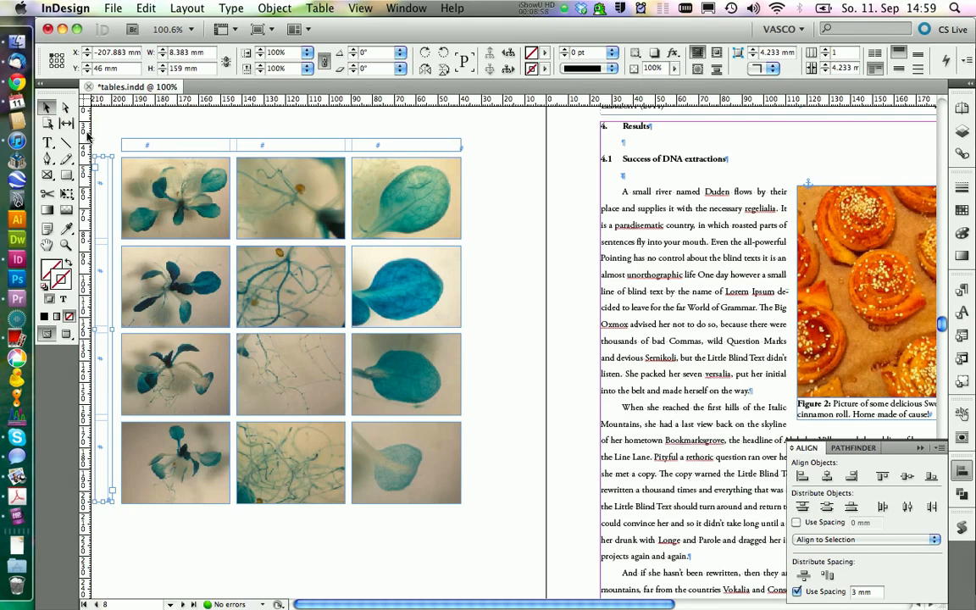
{"action": "left_click", "coordinate": [93, 161]}
{"action": "double_click", "coordinate": [188, 52]}
{"action": "type", "text": "6"}
{"action": "key", "text": "Return"}
Group the column-label frame above the pictures with the picture group.
{"action": "left_click", "coordinate": [179, 125]}
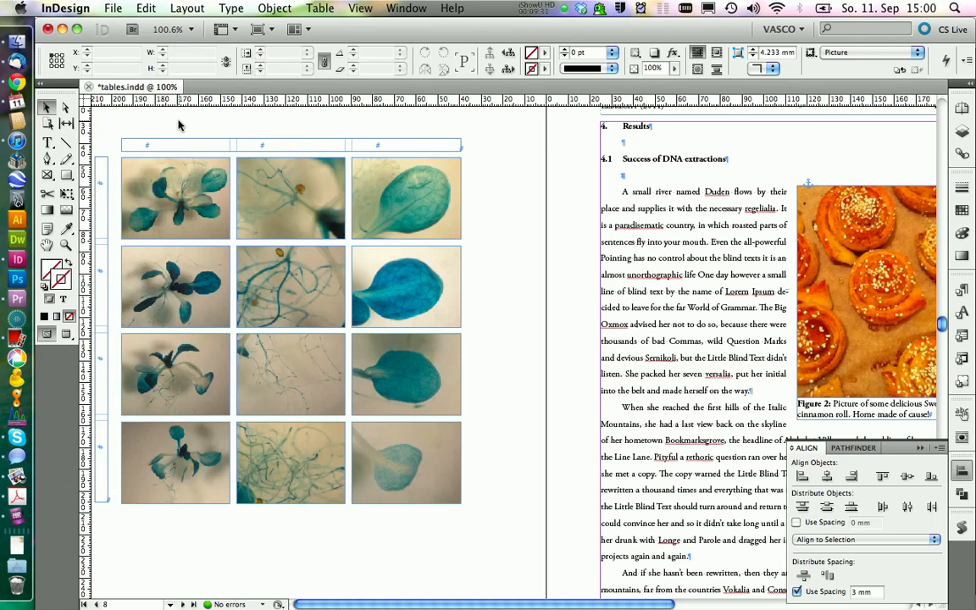
{"action": "left_click", "coordinate": [183, 199]}
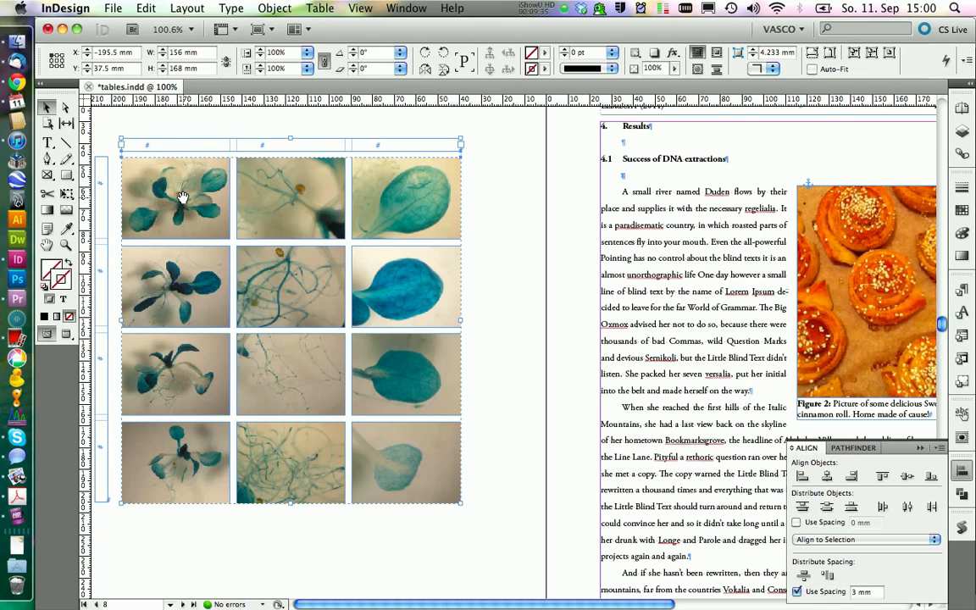
{"action": "left_click", "coordinate": [145, 116]}
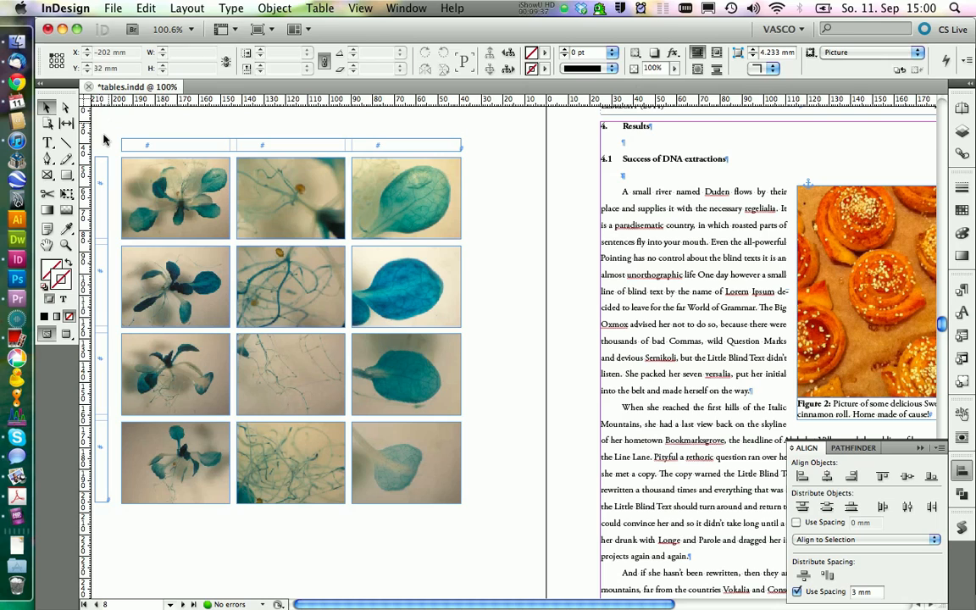
Align the bottom edges of the row-label frame and the figure group, and distribute them horizontally with 3 mm spacing.
{"action": "left_click", "coordinate": [101, 159]}
{"action": "left_click_drag", "start_coordinate": [117, 158], "coordinate": [163, 207]}
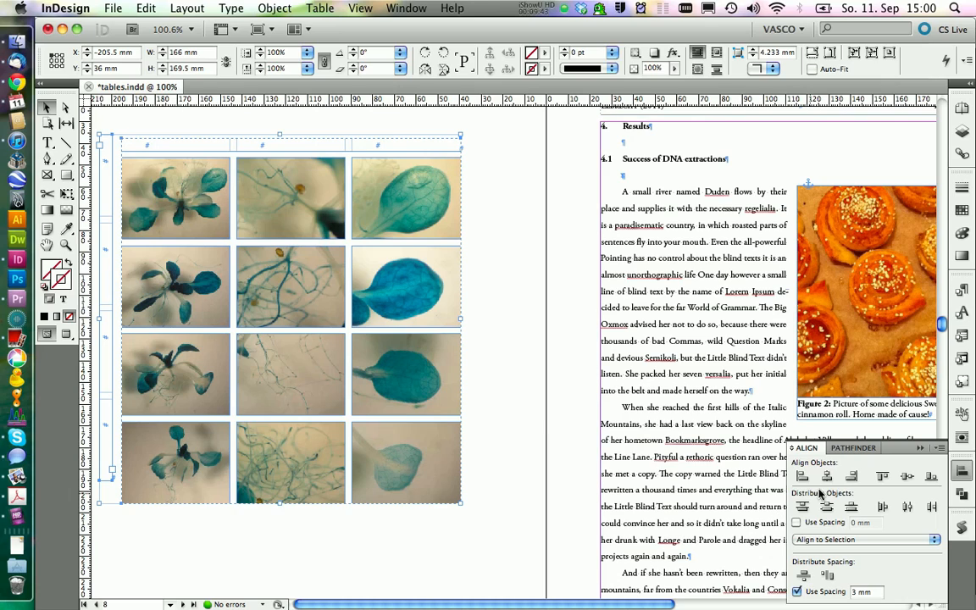
{"action": "left_click", "coordinate": [930, 479]}
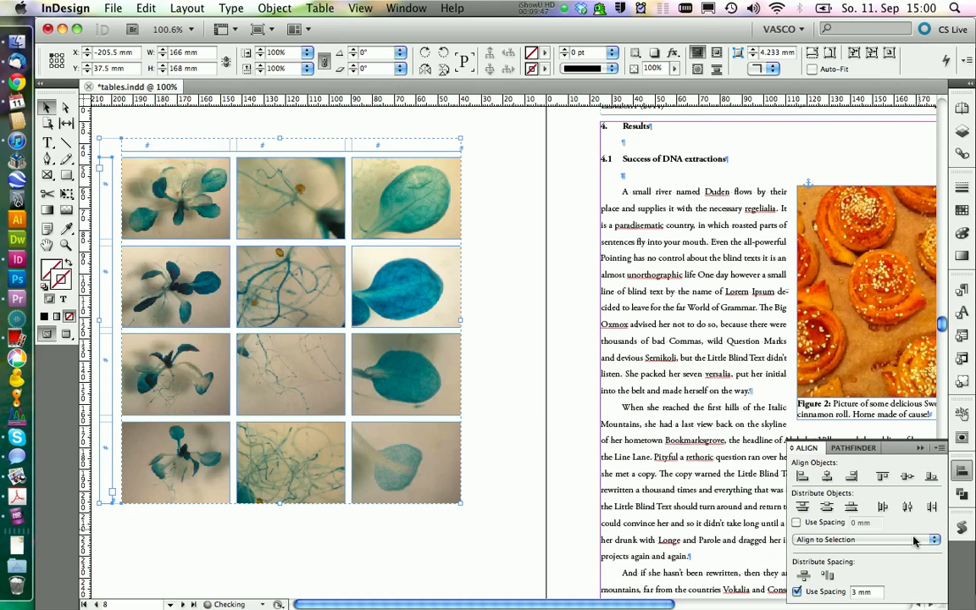
{"action": "left_click", "coordinate": [827, 577]}
Ungroup the column-label frame from the picture group.
{"action": "right_click", "coordinate": [388, 179]}
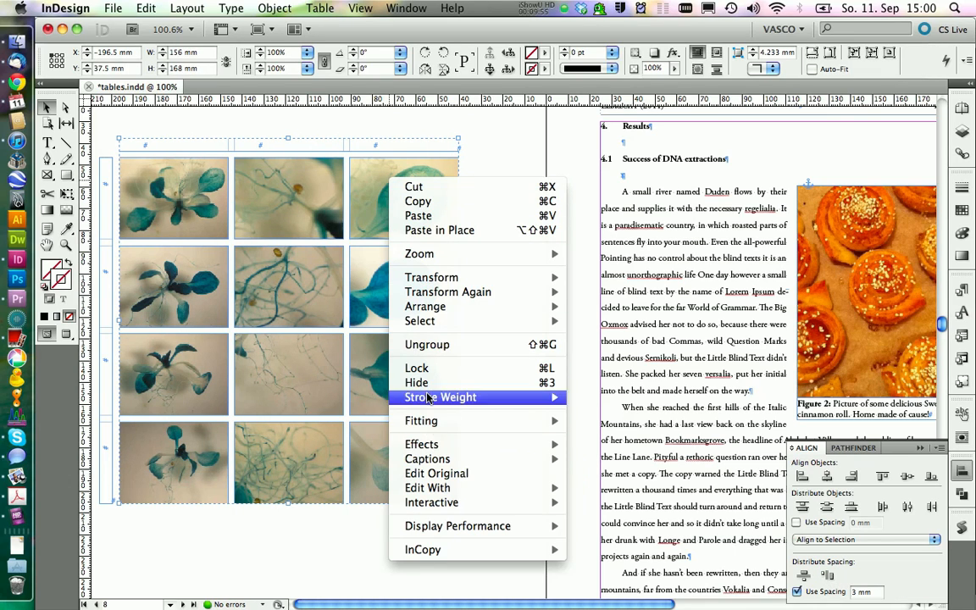
{"action": "left_click", "coordinate": [428, 345]}
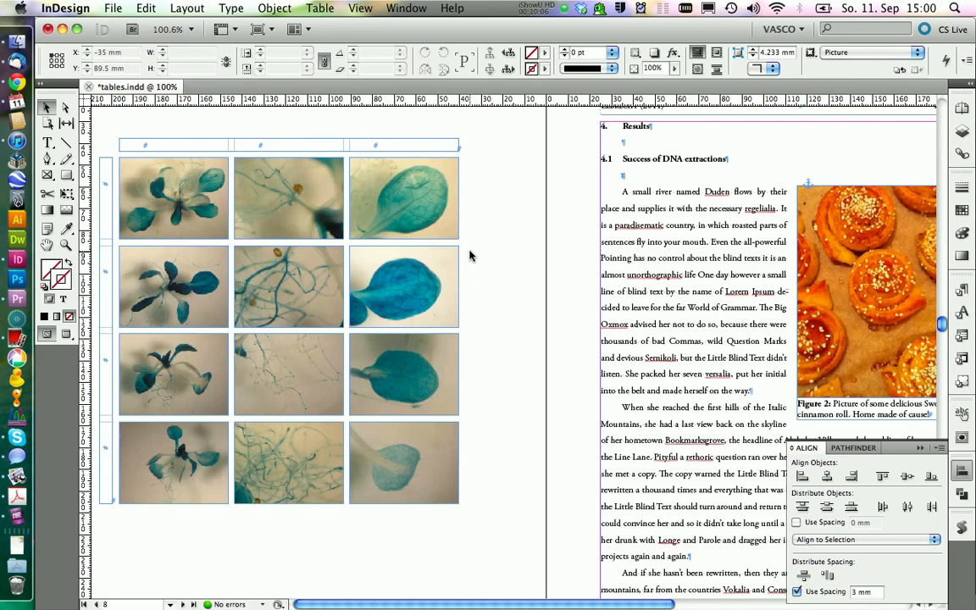
Draw a 3 × 3 mm placeholder frame and fit it into the corner gap between the label frames and the first picture.
{"action": "left_click", "coordinate": [66, 244]}
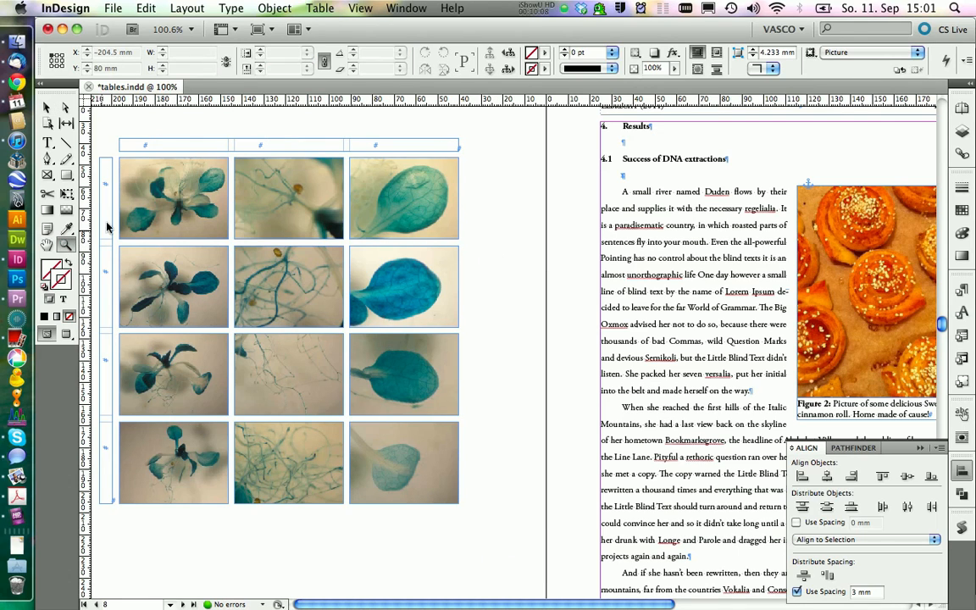
{"action": "left_click_drag", "start_coordinate": [106, 139], "coordinate": [157, 188]}
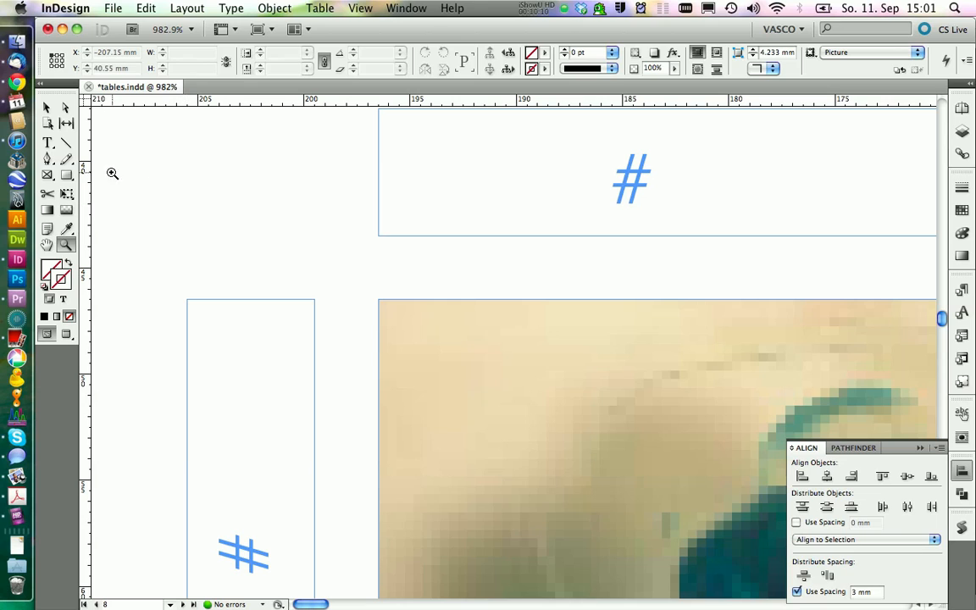
{"action": "left_click", "coordinate": [47, 175]}
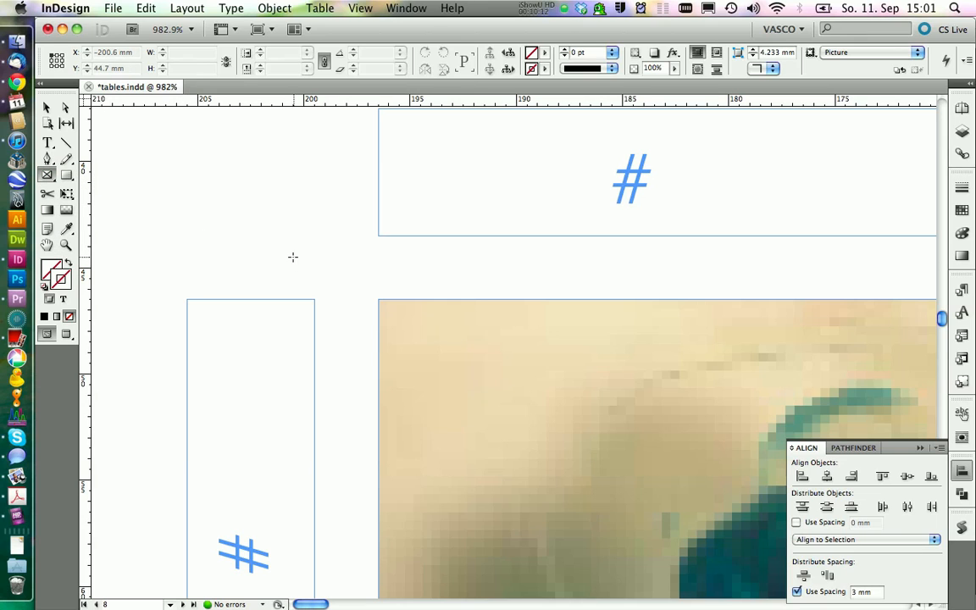
{"action": "left_click_drag", "start_coordinate": [312, 230], "coordinate": [378, 294]}
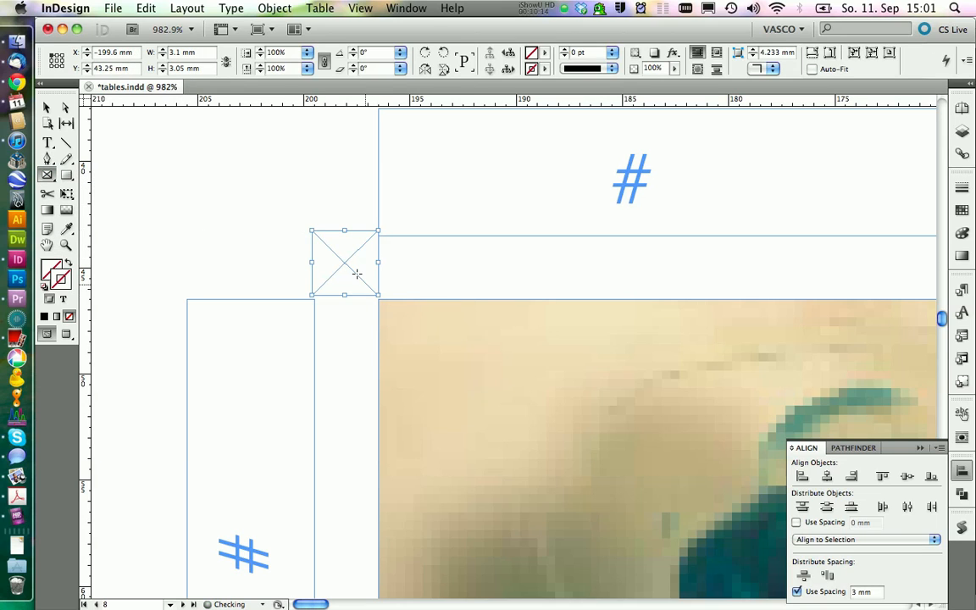
{"action": "type", "text": "3"}
{"action": "left_click_drag", "start_coordinate": [186, 69], "coordinate": [111, 65]}
{"action": "type", "text": "3"}
{"action": "key", "text": "Return"}
{"action": "left_click", "coordinate": [47, 109]}
{"action": "left_click_drag", "start_coordinate": [334, 265], "coordinate": [337, 271]}
{"action": "left_click", "coordinate": [234, 247]}
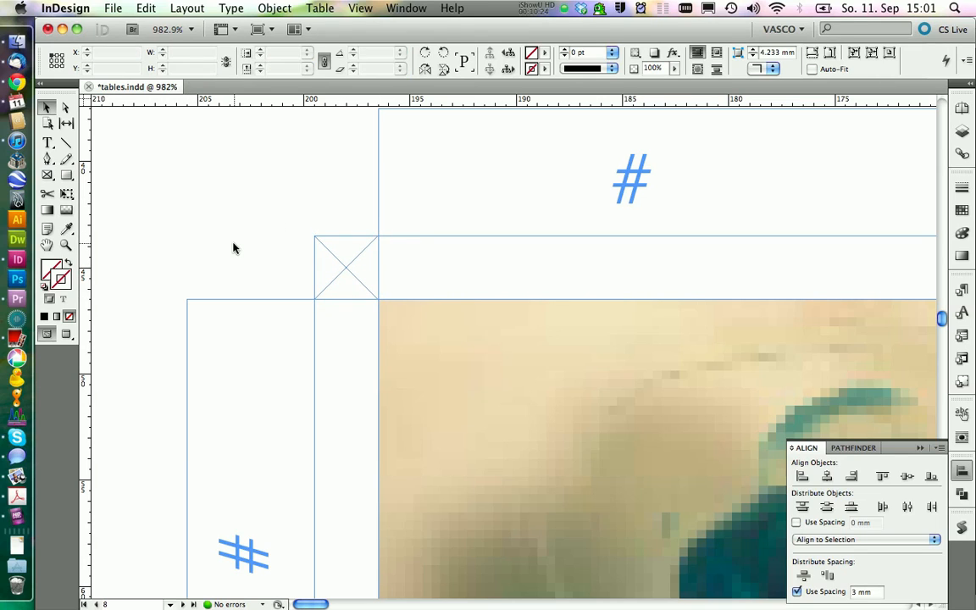
Delete the 3 mm test square from the corner gap and return to viewing the whole figure.
{"action": "left_click_drag", "start_coordinate": [288, 216], "coordinate": [374, 282]}
{"action": "key", "text": "Delete"}
{"action": "left_click", "coordinate": [360, 8]}
{"action": "left_click", "coordinate": [378, 135]}
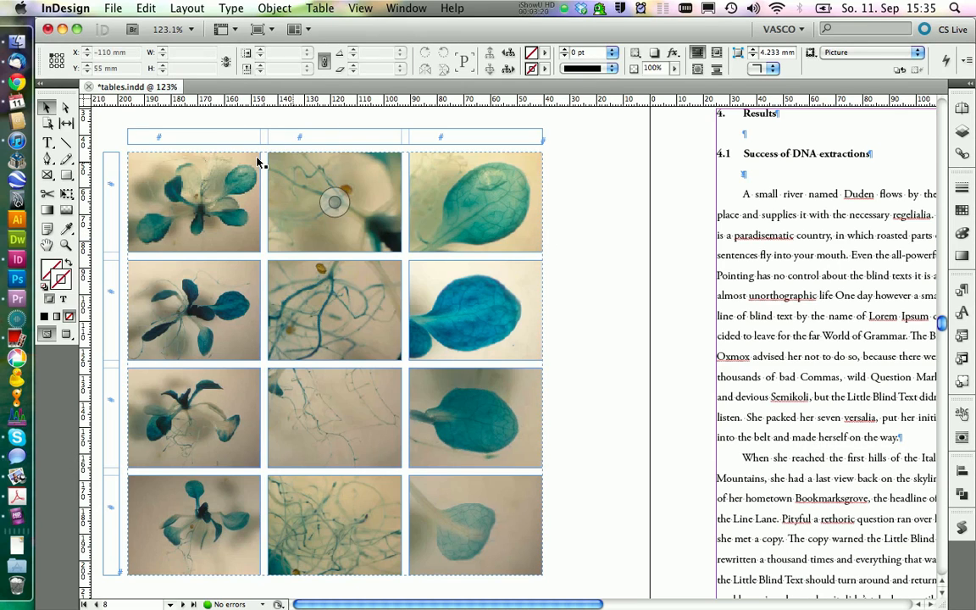
Label the three picture columns Overview, Roots and Leaves in the table above the pictures.
{"action": "left_click", "coordinate": [49, 142]}
{"action": "left_click", "coordinate": [184, 136]}
{"action": "type", "text": "Overview"}
{"action": "key", "text": "Tab"}
{"action": "type", "text": "R"}
{"action": "type", "text": "Leaves"}
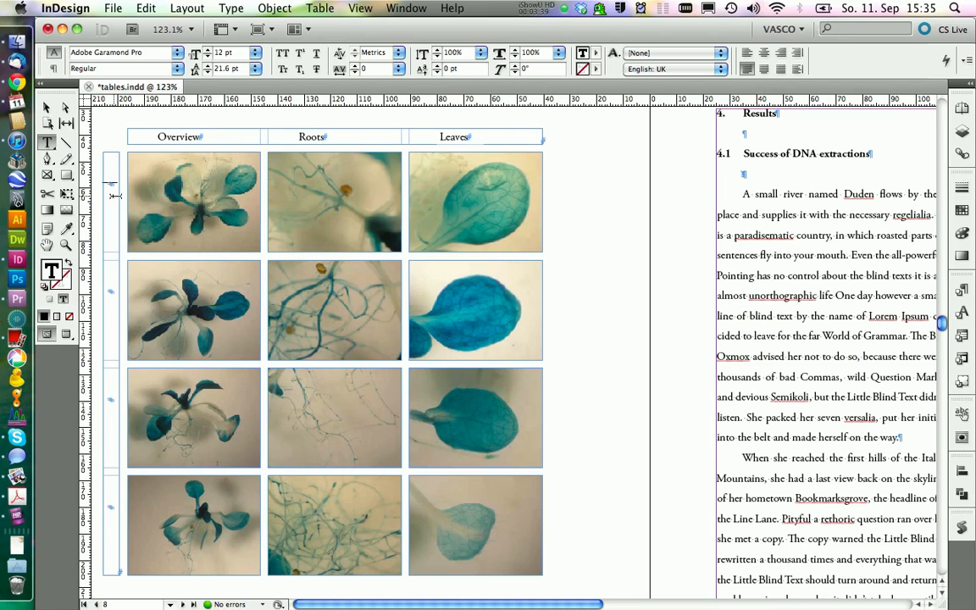
Label the four picture rows Control, 30°C, 40°C and 50°C in the table beside the pictures.
{"action": "key", "text": "Tab"}
{"action": "type", "text": "Control"}
{"action": "key", "text": "Down"}
{"action": "type", "text": "30°C"}
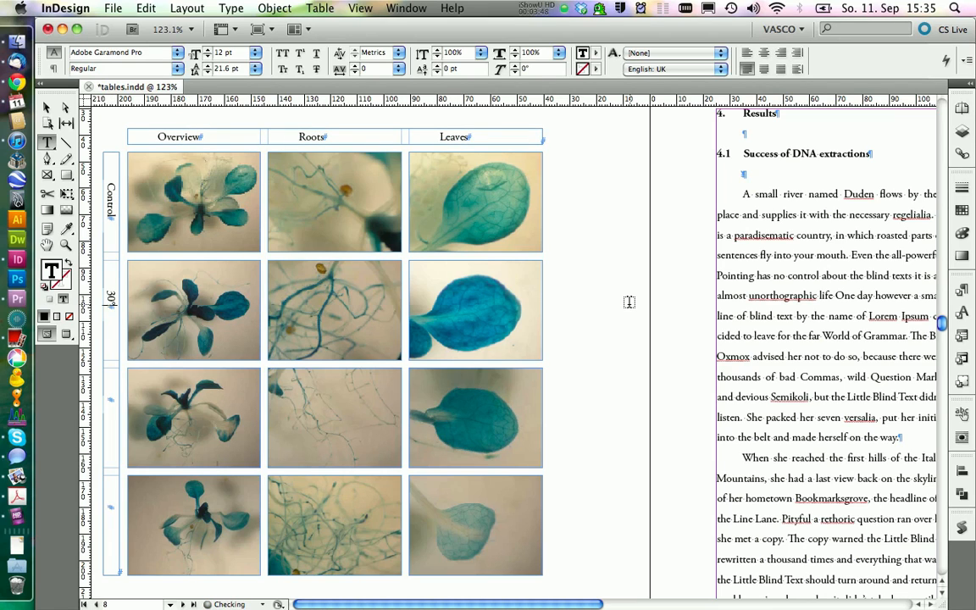
{"action": "key", "text": "Down"}
{"action": "type", "text": "40°C"}
{"action": "key", "text": "Down"}
{"action": "type", "text": "50°C"}
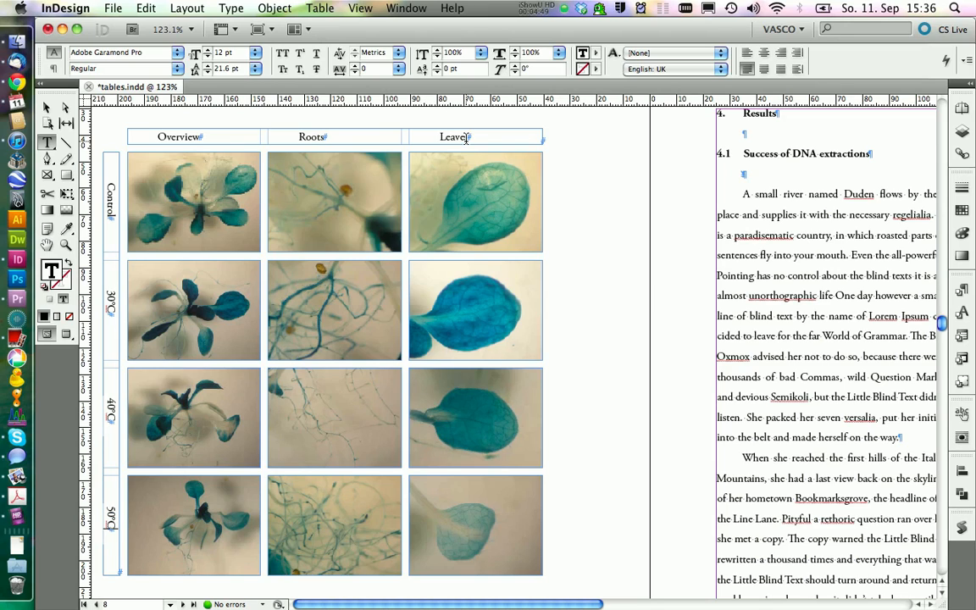
Apply the tool box paragraph style "font" to all column labels and centre them horizontally and vertically in their cells.
{"action": "left_click_drag", "start_coordinate": [438, 137], "coordinate": [467, 138]}
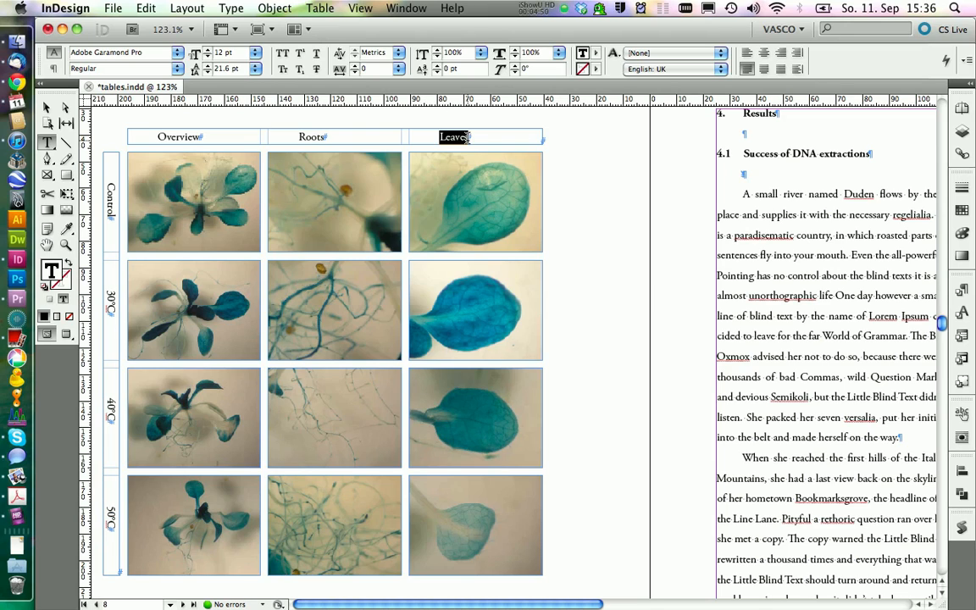
{"action": "left_click", "coordinate": [962, 290]}
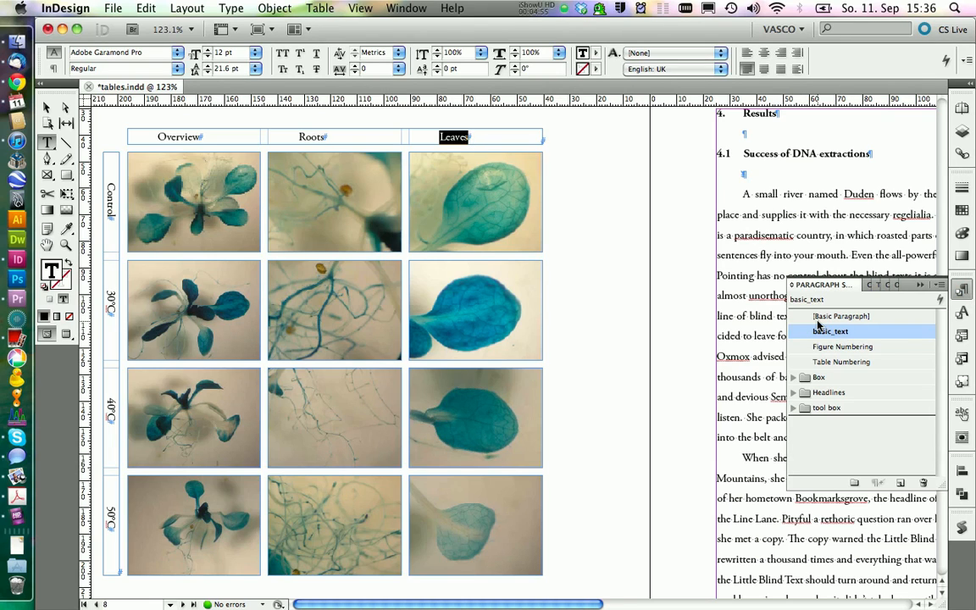
{"action": "left_click_drag", "start_coordinate": [438, 128], "coordinate": [235, 139]}
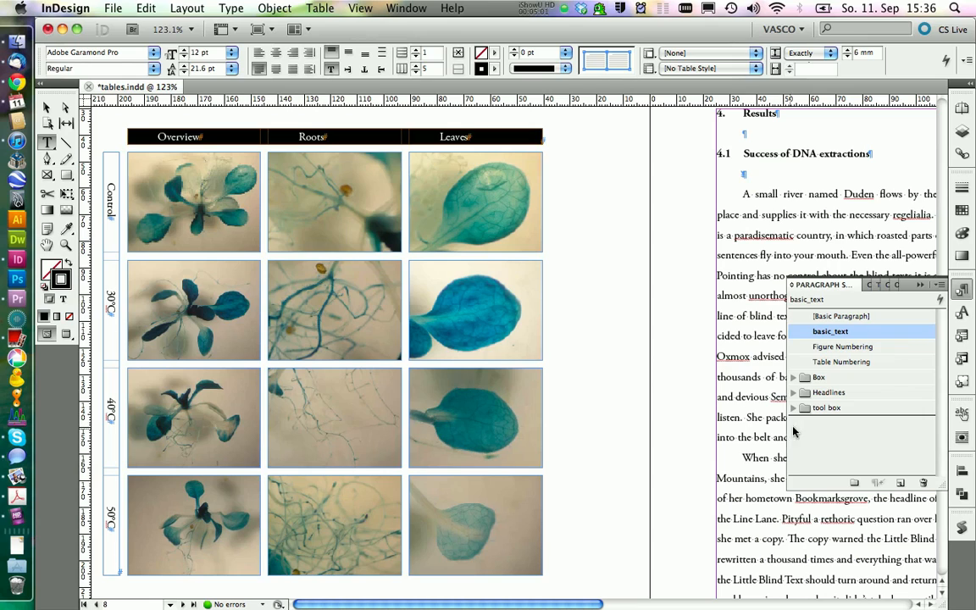
{"action": "left_click", "coordinate": [793, 408]}
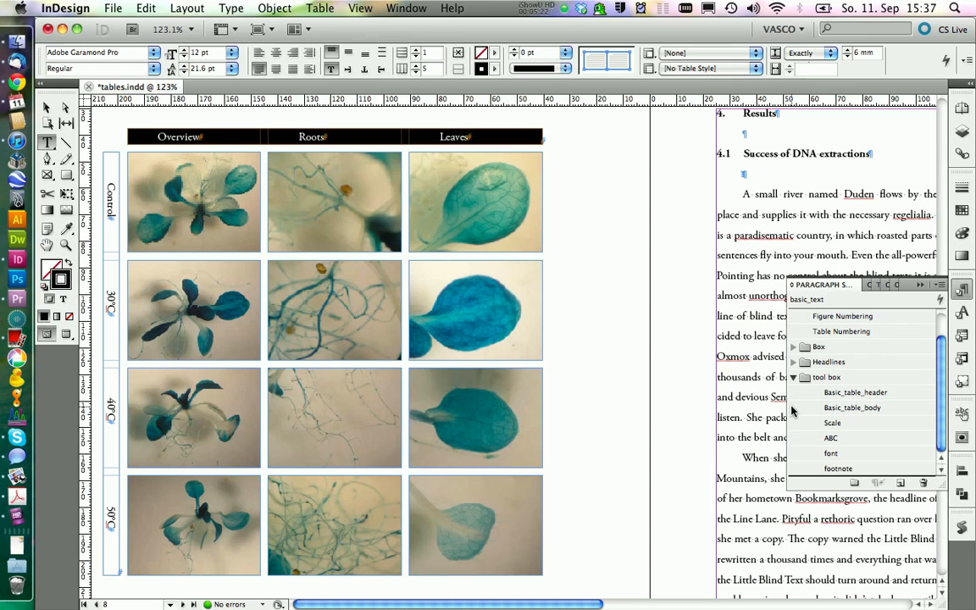
{"action": "left_click", "coordinate": [827, 453]}
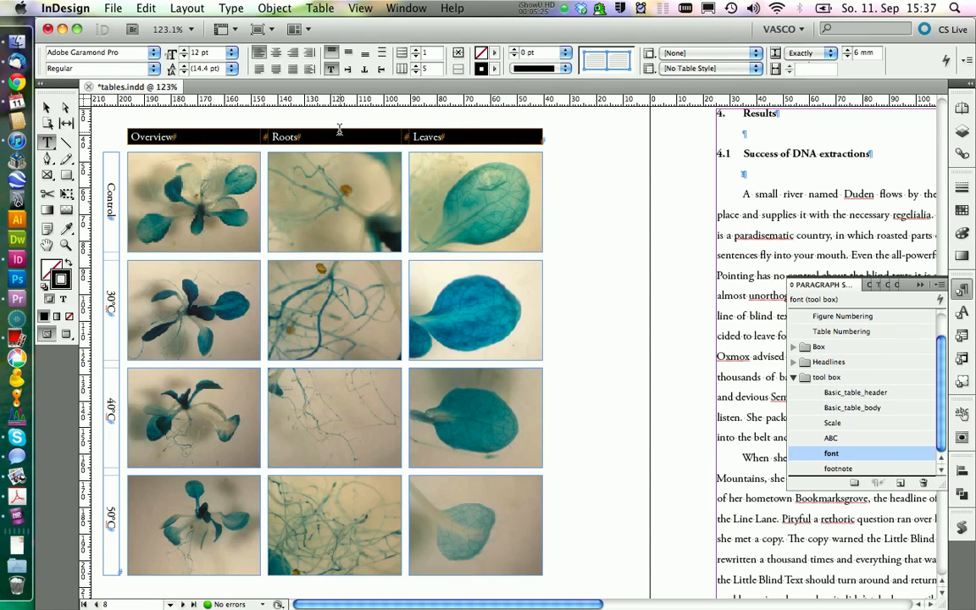
{"action": "left_click", "coordinate": [276, 54]}
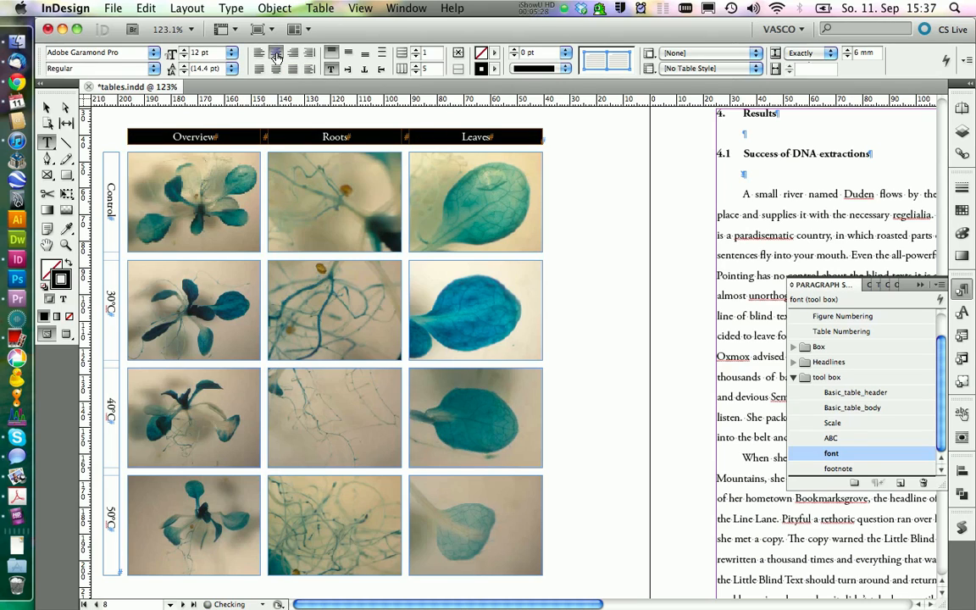
{"action": "left_click", "coordinate": [348, 56]}
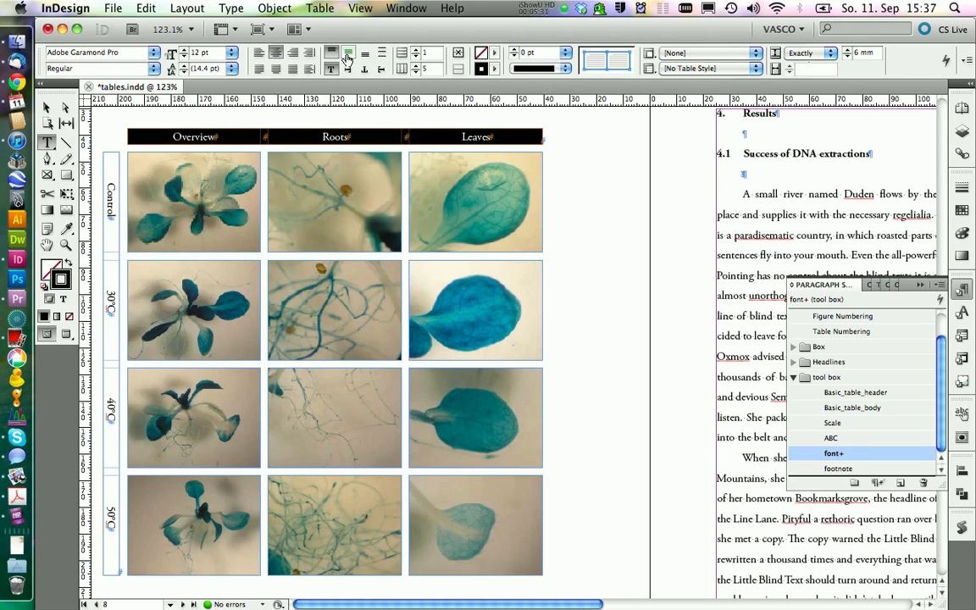
Apply the "font" paragraph style to the row labels from Control to 50°C and centre them both ways in their cells.
{"action": "left_click_drag", "start_coordinate": [108, 166], "coordinate": [111, 515]}
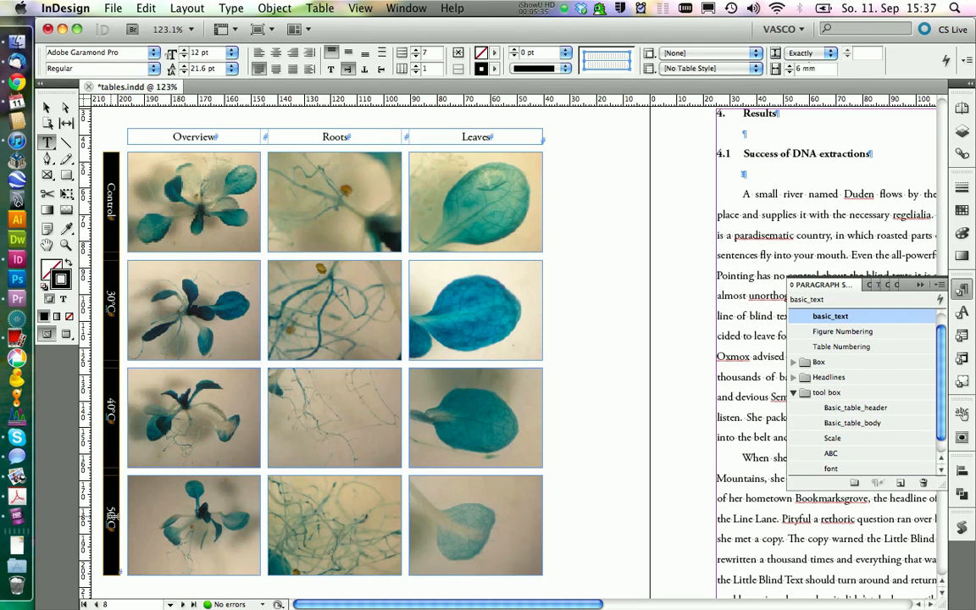
{"action": "left_click", "coordinate": [831, 469]}
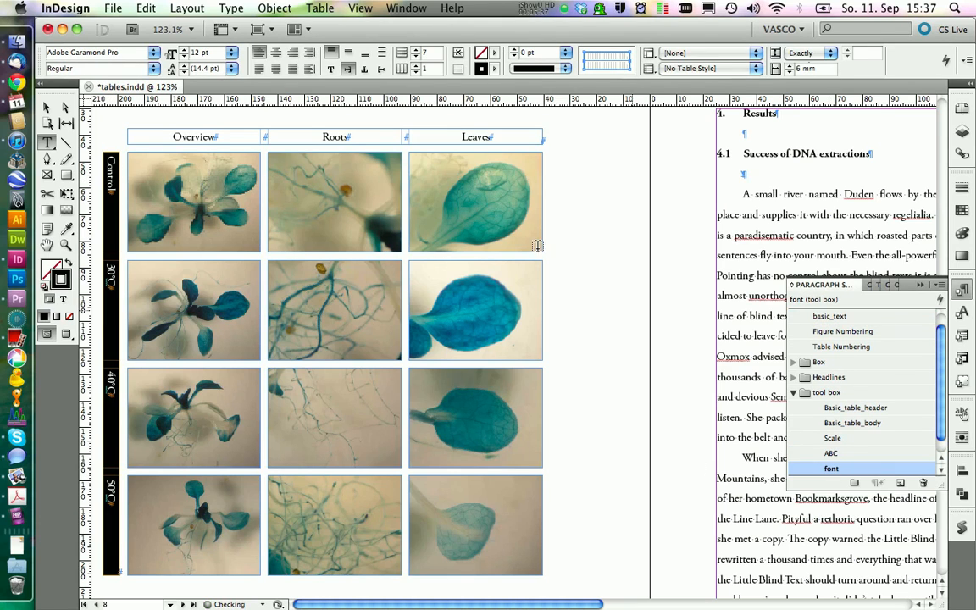
{"action": "left_click", "coordinate": [275, 52]}
{"action": "left_click", "coordinate": [347, 53]}
{"action": "left_click", "coordinate": [962, 290]}
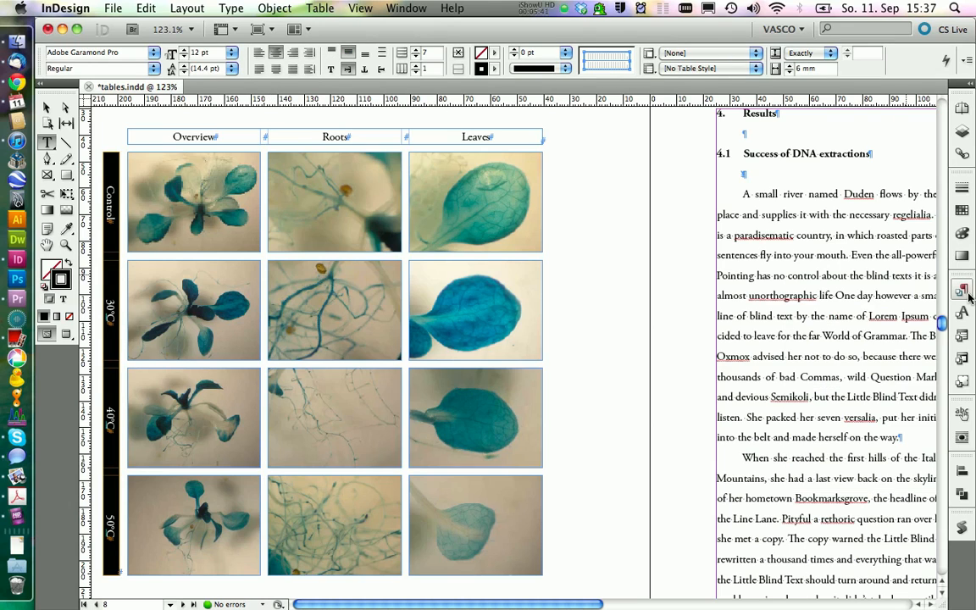
Set the stroke colour of the Overview label cell to none.
{"action": "left_click_drag", "start_coordinate": [229, 137], "coordinate": [243, 138]}
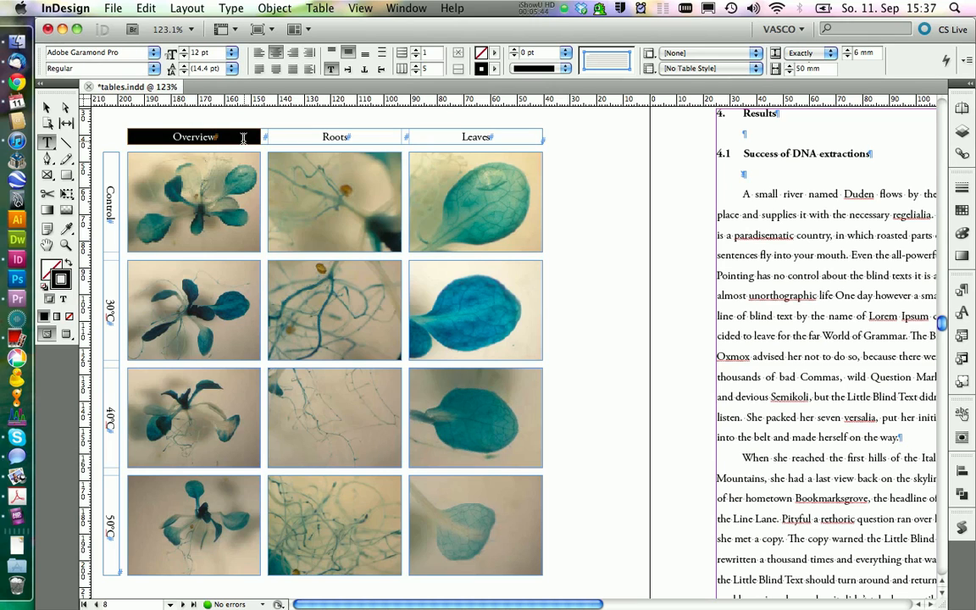
{"action": "left_click", "coordinate": [960, 235]}
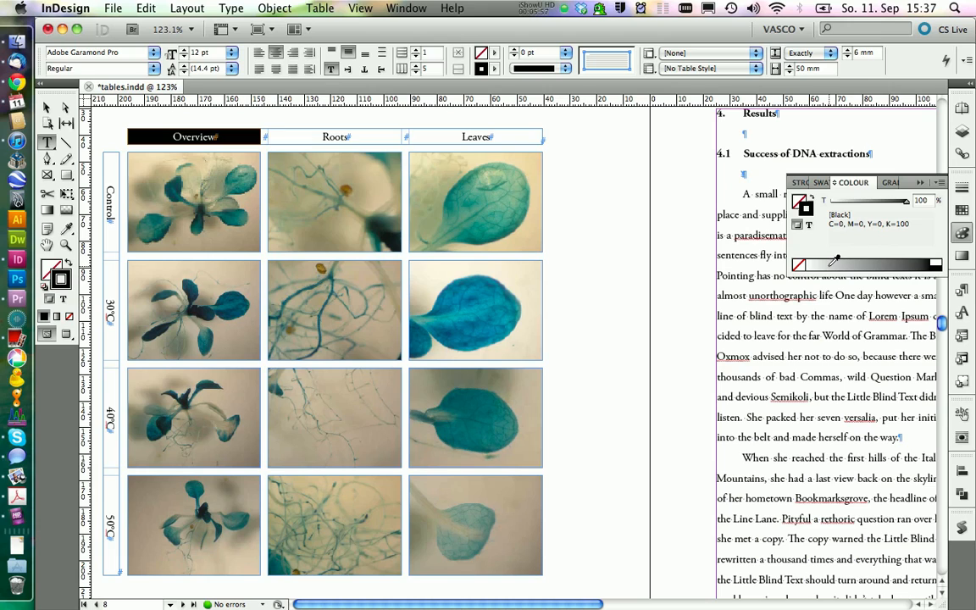
{"action": "left_click", "coordinate": [798, 266]}
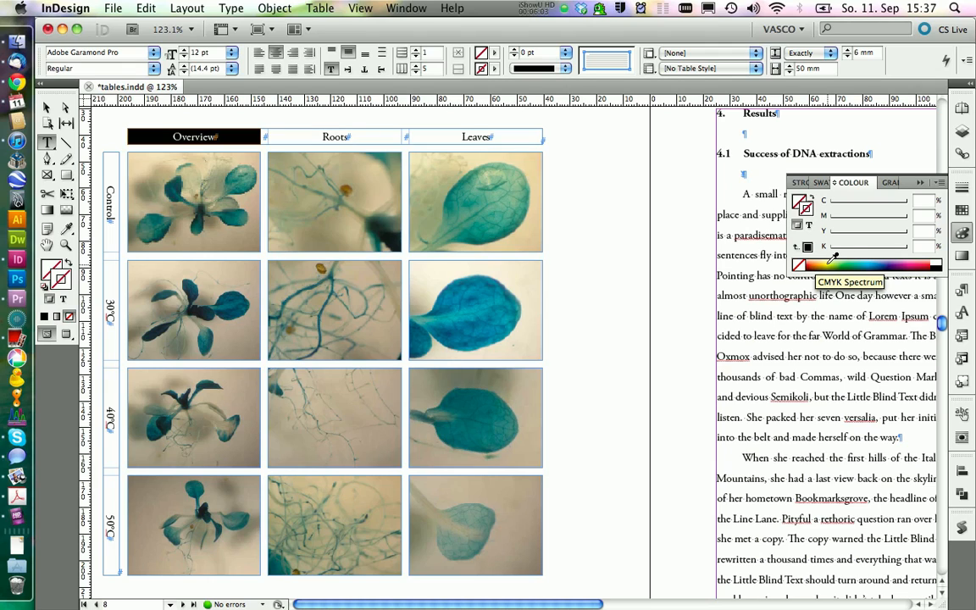
{"action": "left_click", "coordinate": [823, 262]}
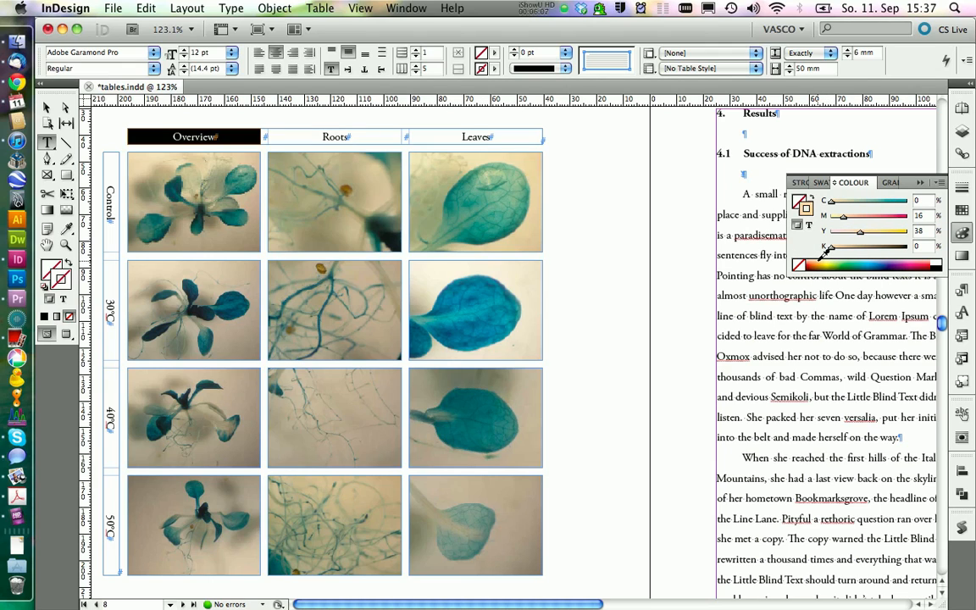
{"action": "left_click", "coordinate": [804, 208]}
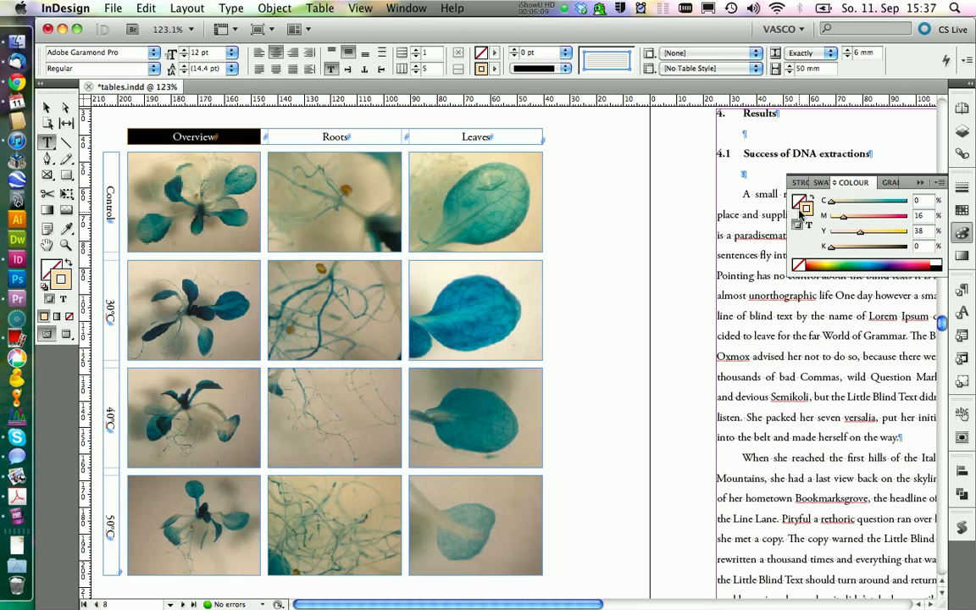
{"action": "left_click", "coordinate": [799, 265]}
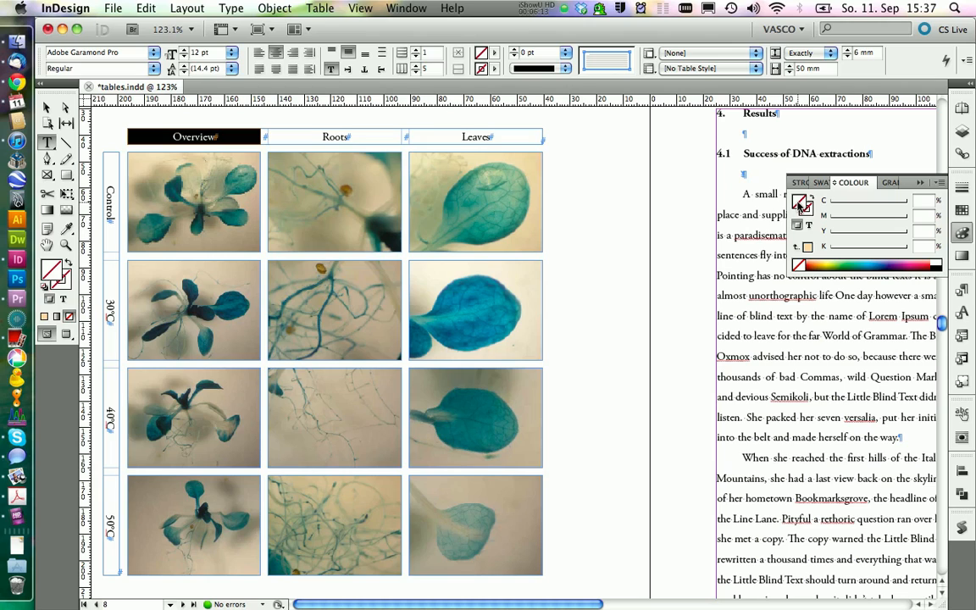
Fill the Overview, Roots and Leaves label cells with the light orange colour C 0, M 19, Y 62, K 0.
{"action": "left_click", "coordinate": [798, 201]}
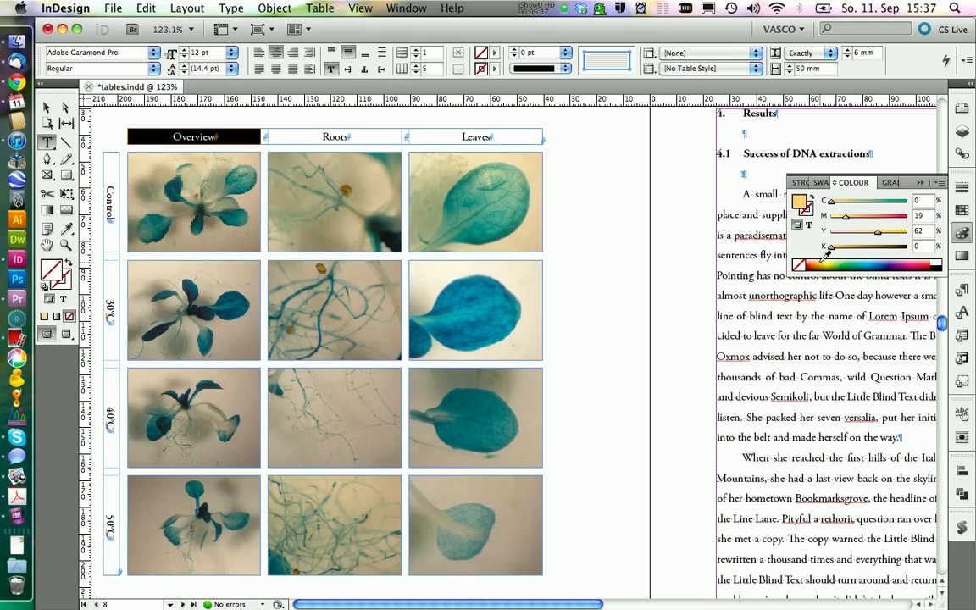
{"action": "left_click", "coordinate": [799, 204]}
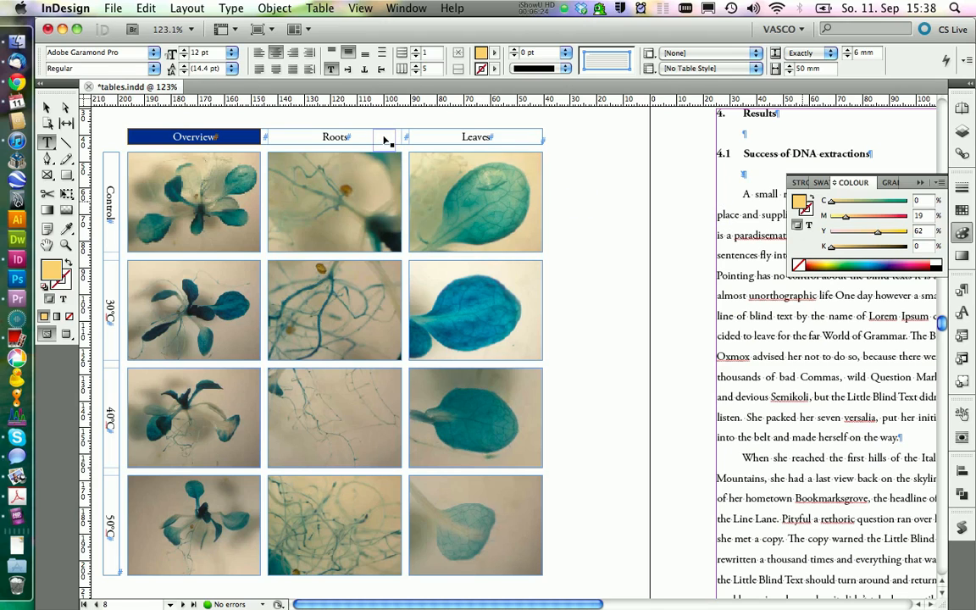
{"action": "left_click_drag", "start_coordinate": [384, 138], "coordinate": [384, 137]}
{"action": "left_click_drag", "start_coordinate": [796, 199], "coordinate": [453, 138]}
Fill the Control label cell with 16% black and the 30°C, 40°C and 50°C label cells with light green.
{"action": "left_click_drag", "start_coordinate": [108, 156], "coordinate": [110, 248]}
{"action": "left_click", "coordinate": [934, 269]}
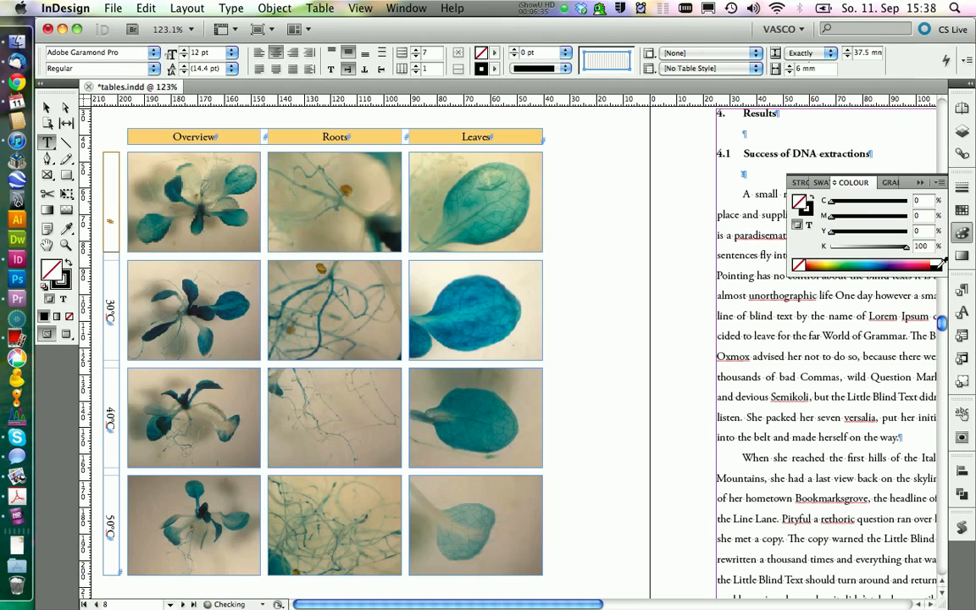
{"action": "left_click_drag", "start_coordinate": [873, 253], "coordinate": [851, 251]}
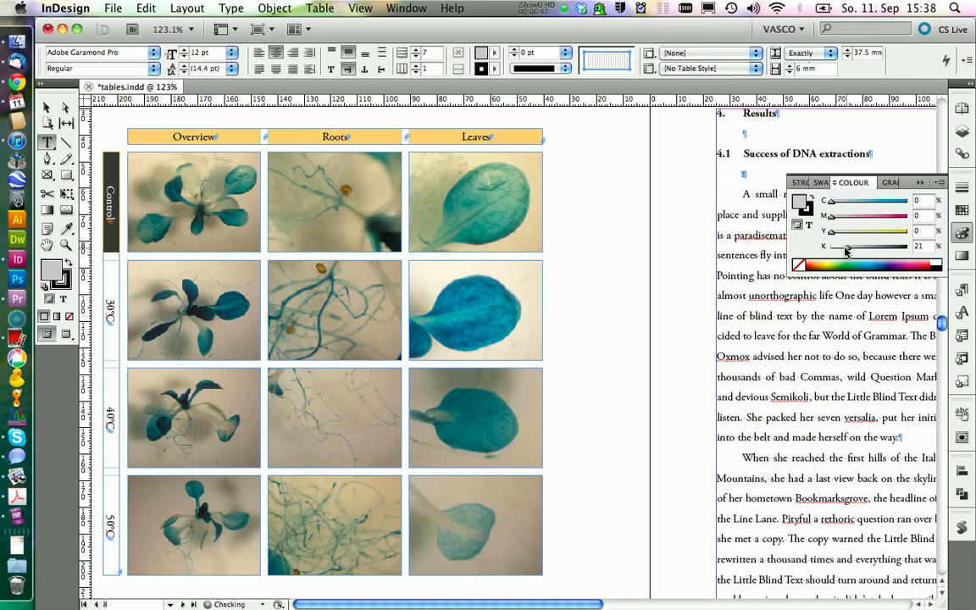
{"action": "left_click", "coordinate": [107, 275]}
{"action": "left_click_drag", "start_coordinate": [107, 275], "coordinate": [109, 518]}
{"action": "left_click", "coordinate": [842, 261]}
Deselect the row-label table and turn on Overprint Preview to show the figure without frame edges.
{"action": "left_click_drag", "start_coordinate": [110, 230], "coordinate": [106, 146]}
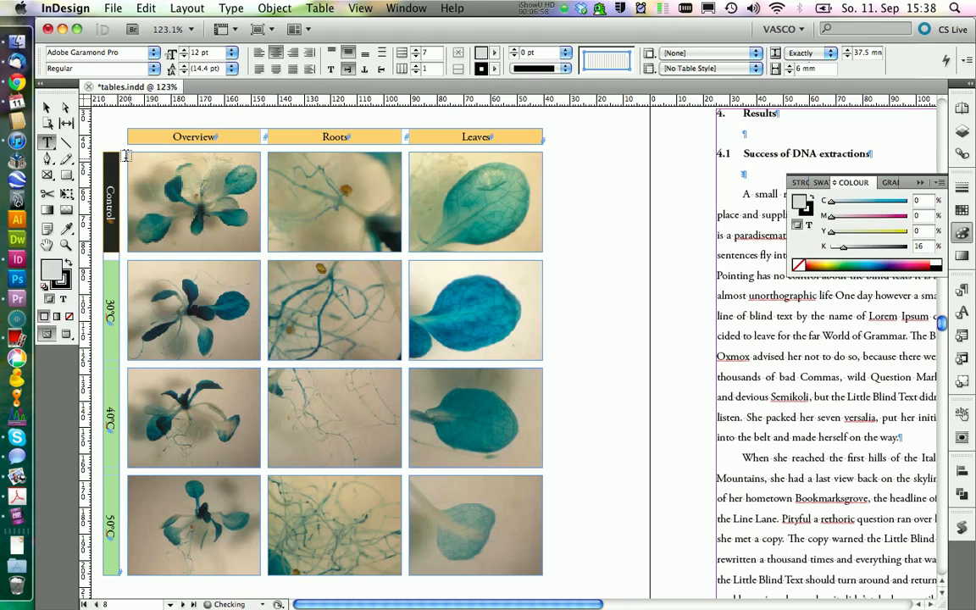
{"action": "left_click", "coordinate": [46, 109]}
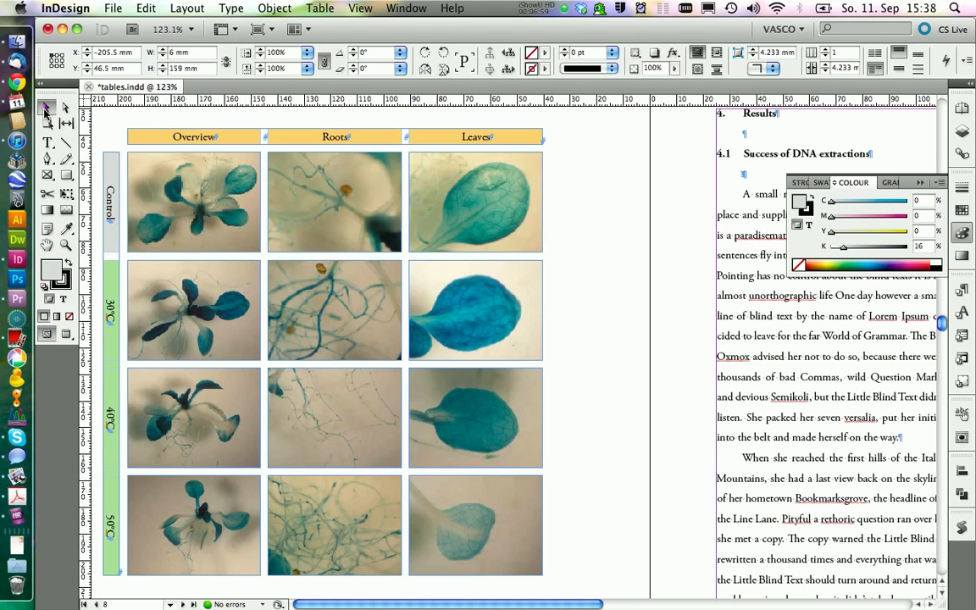
{"action": "left_click", "coordinate": [104, 120]}
{"action": "left_click", "coordinate": [360, 7]}
{"action": "left_click", "coordinate": [368, 28]}
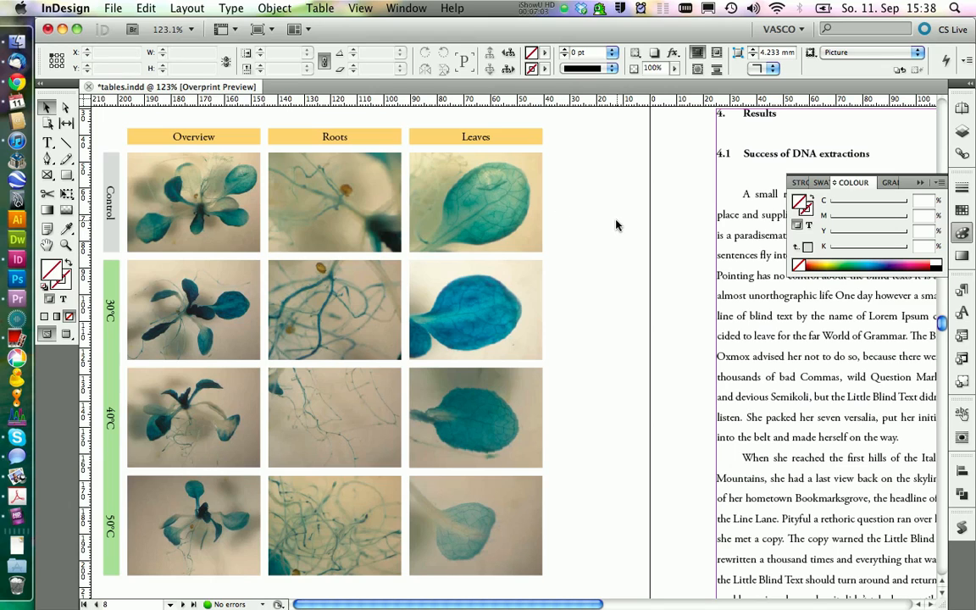
Fill the narrow spacer cells between the Overview, Roots and Leaves labels with the same light orange colour.
{"action": "key", "text": "t"}
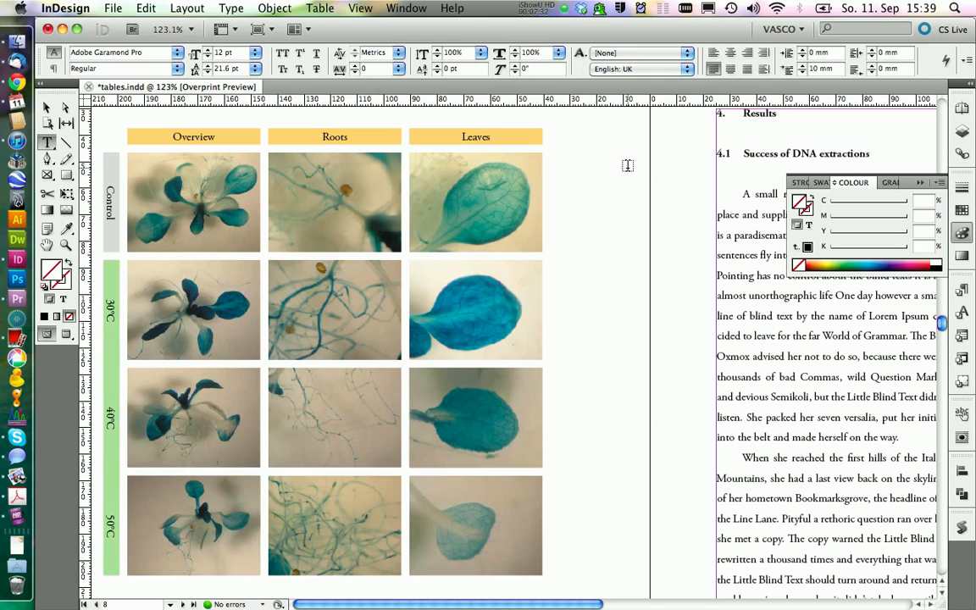
{"action": "left_click_drag", "start_coordinate": [435, 141], "coordinate": [256, 140]}
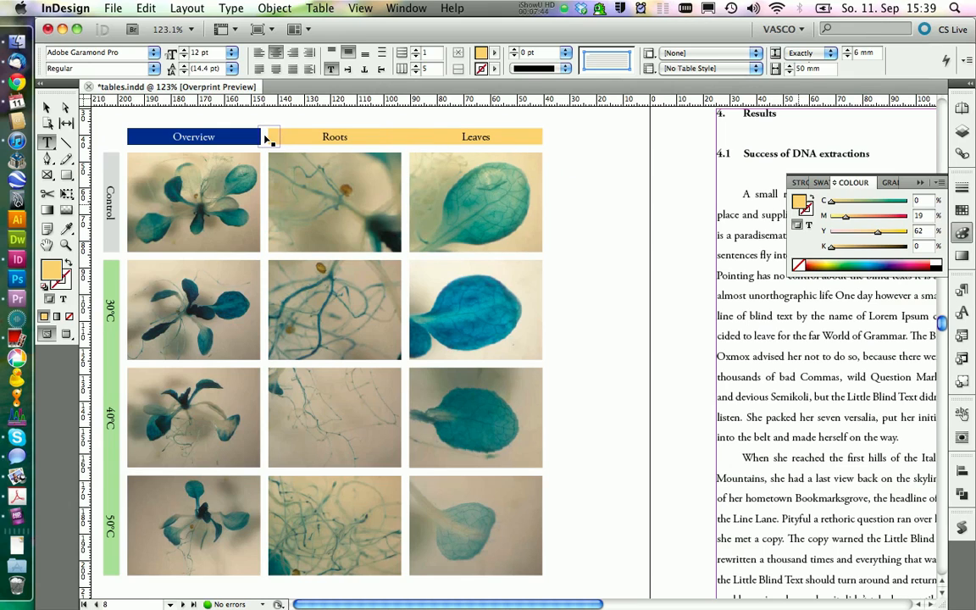
{"action": "left_click", "coordinate": [522, 161]}
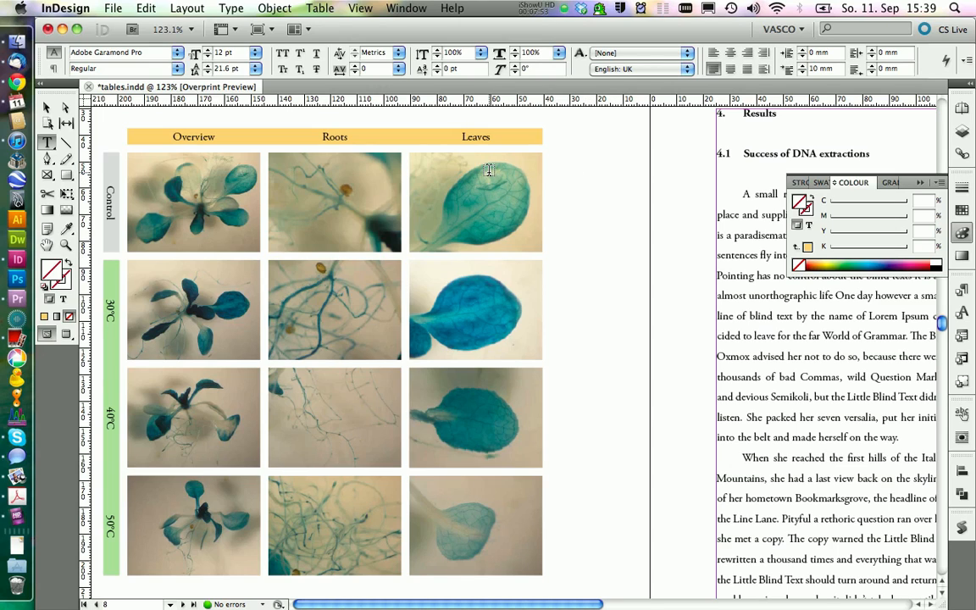
Add the light orange fill colour of the Leaves label cell to the document's swatches.
{"action": "left_click", "coordinate": [435, 138]}
{"action": "key", "text": "Escape"}
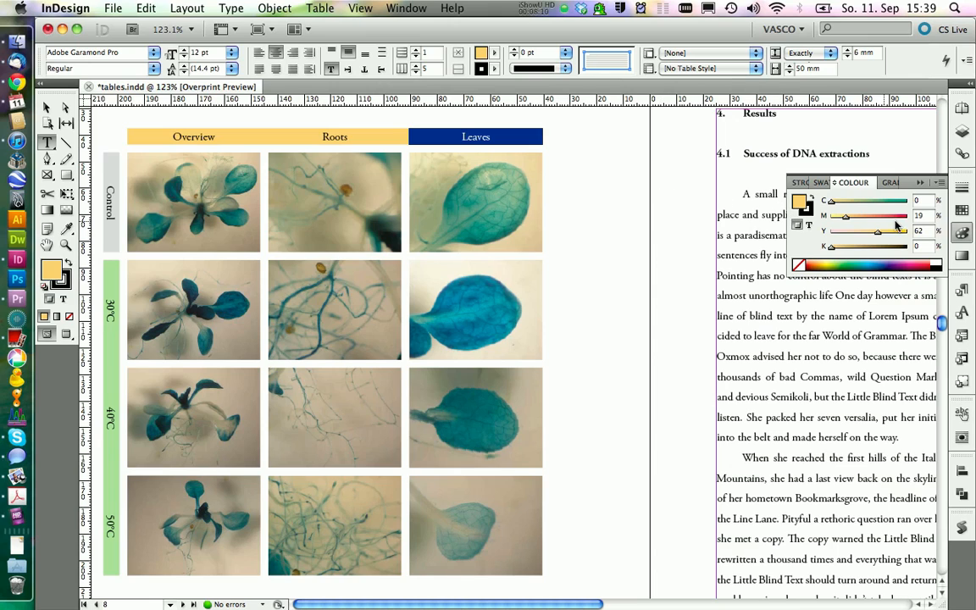
{"action": "left_click", "coordinate": [822, 182]}
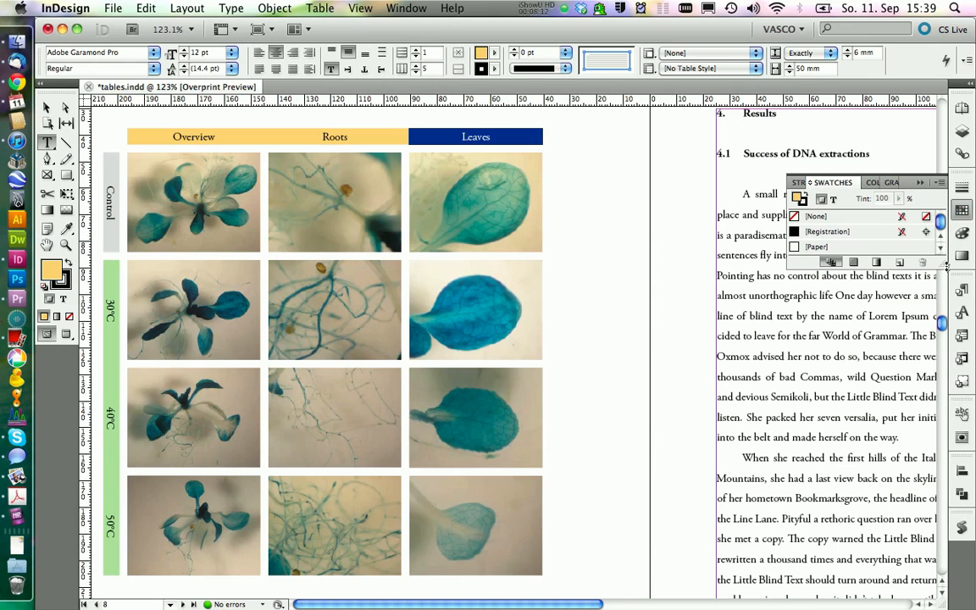
{"action": "left_click_drag", "start_coordinate": [944, 267], "coordinate": [934, 343]}
{"action": "left_click", "coordinate": [961, 233]}
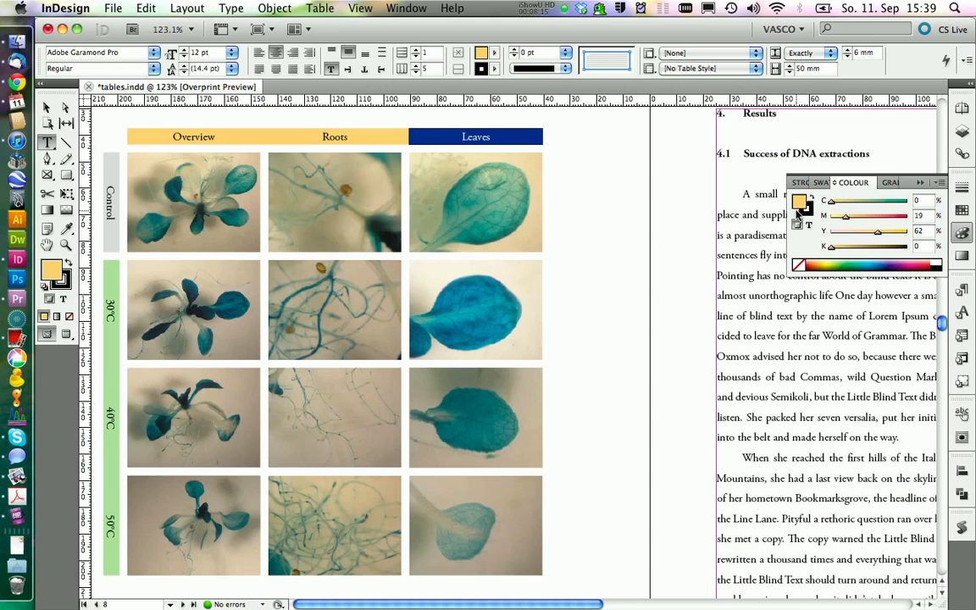
{"action": "right_click", "coordinate": [801, 206]}
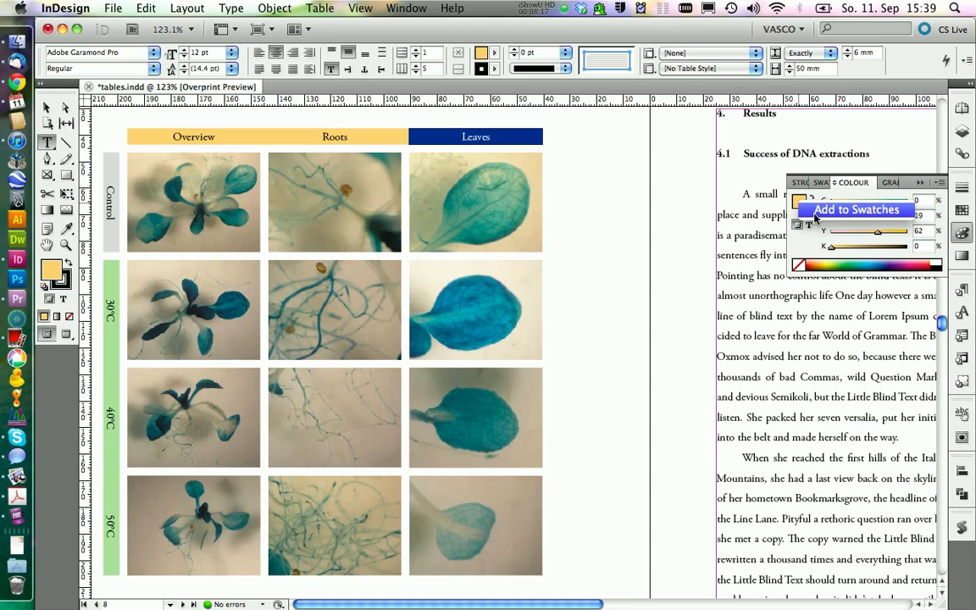